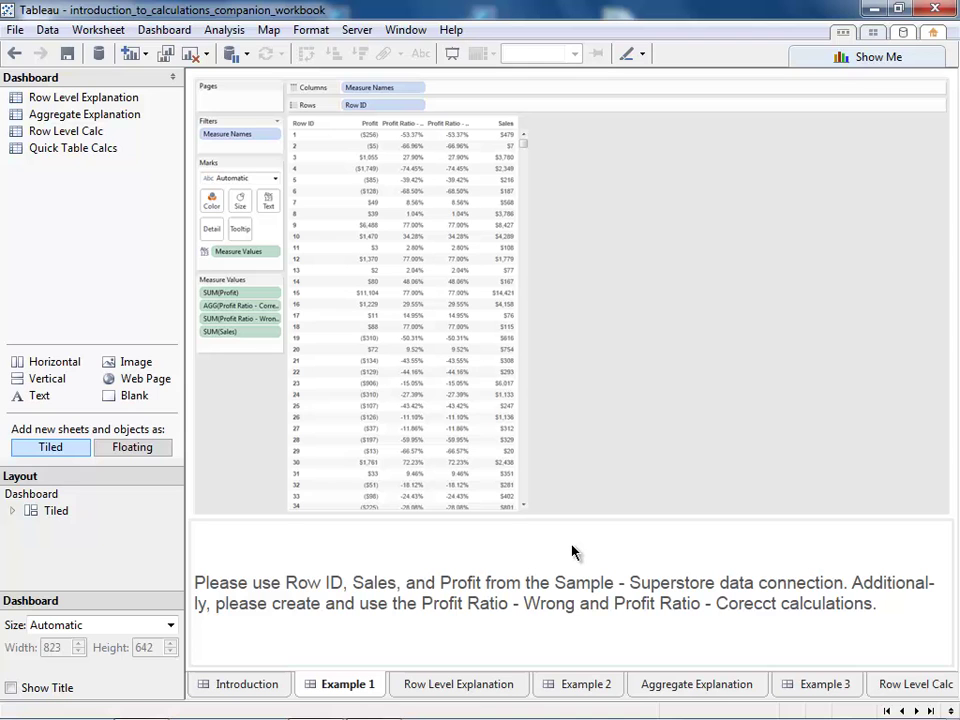
- Open the Row Level Explanation worksheet and place Row ID on Rows, including all of its members
left_click(504, 692)
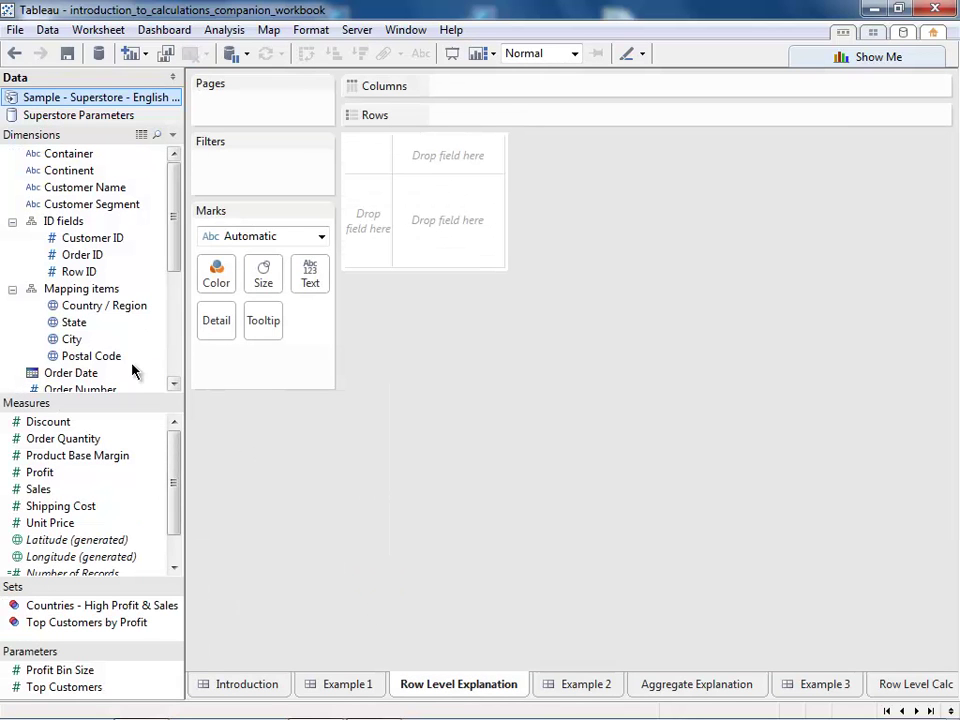
left_click_drag(83, 272, 478, 118)
left_click(478, 355)
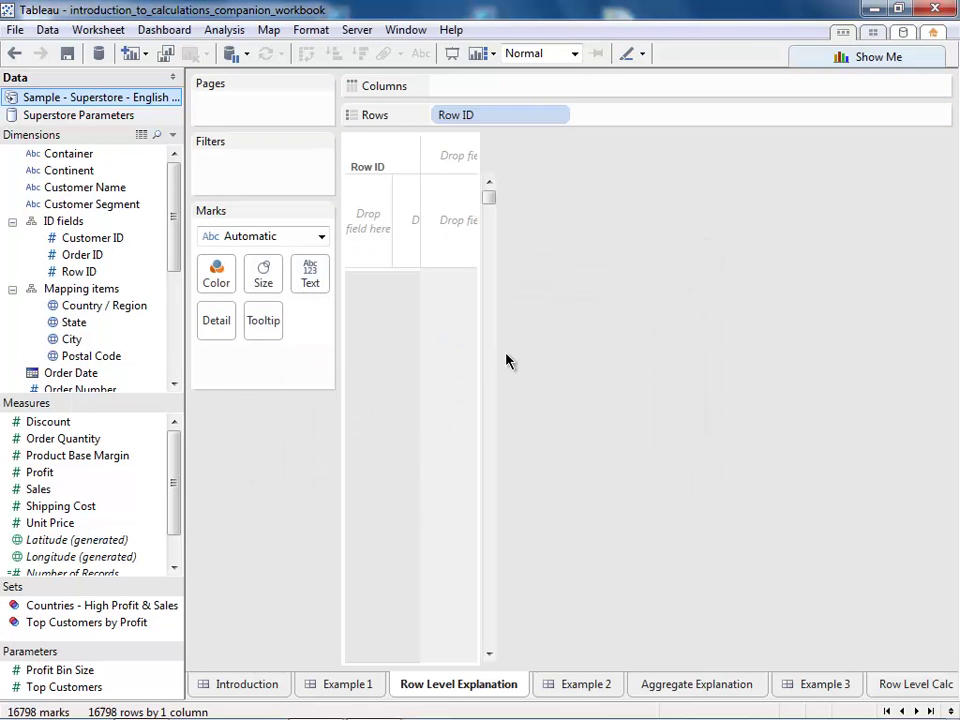
left_click(370, 185)
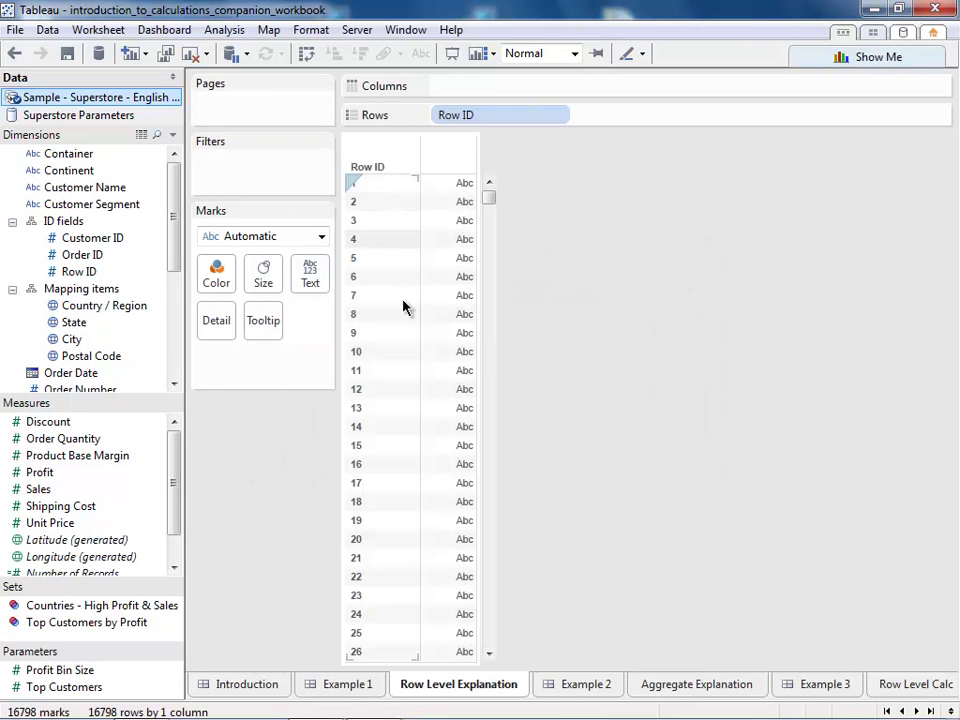
left_click(276, 516)
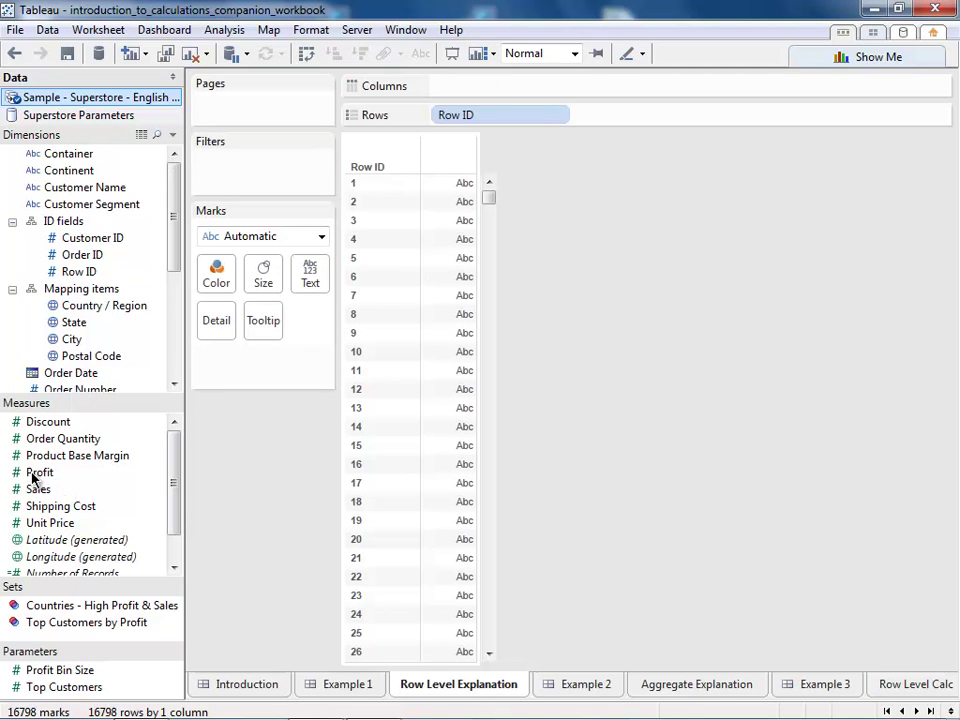
- Show Profit and Sales as measure columns for each Row ID in the table
left_click_drag(35, 475, 316, 277)
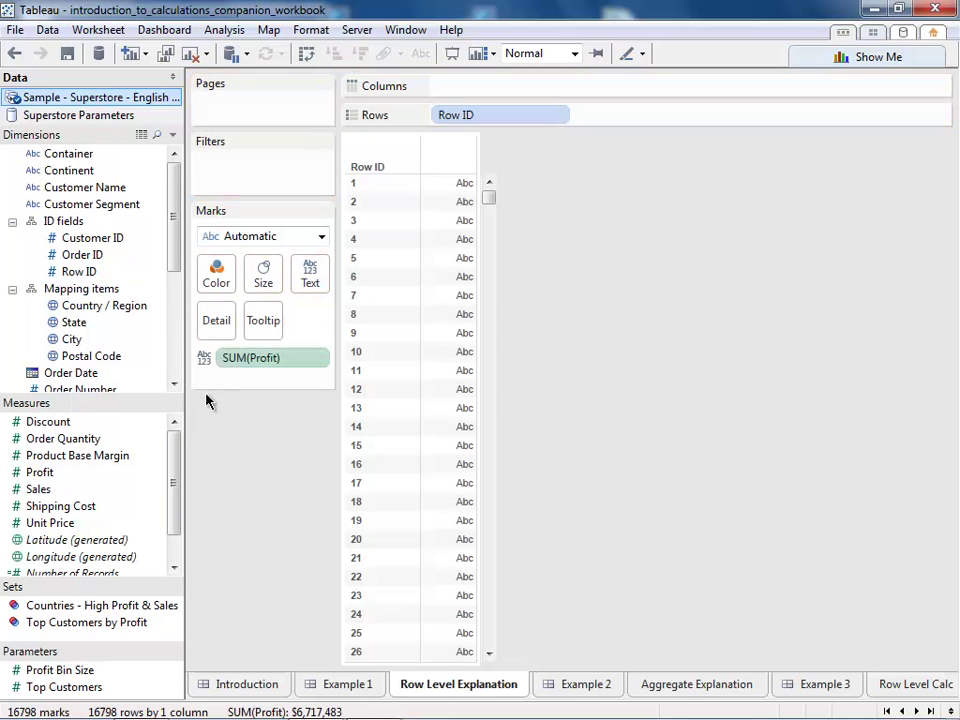
double_click(40, 491)
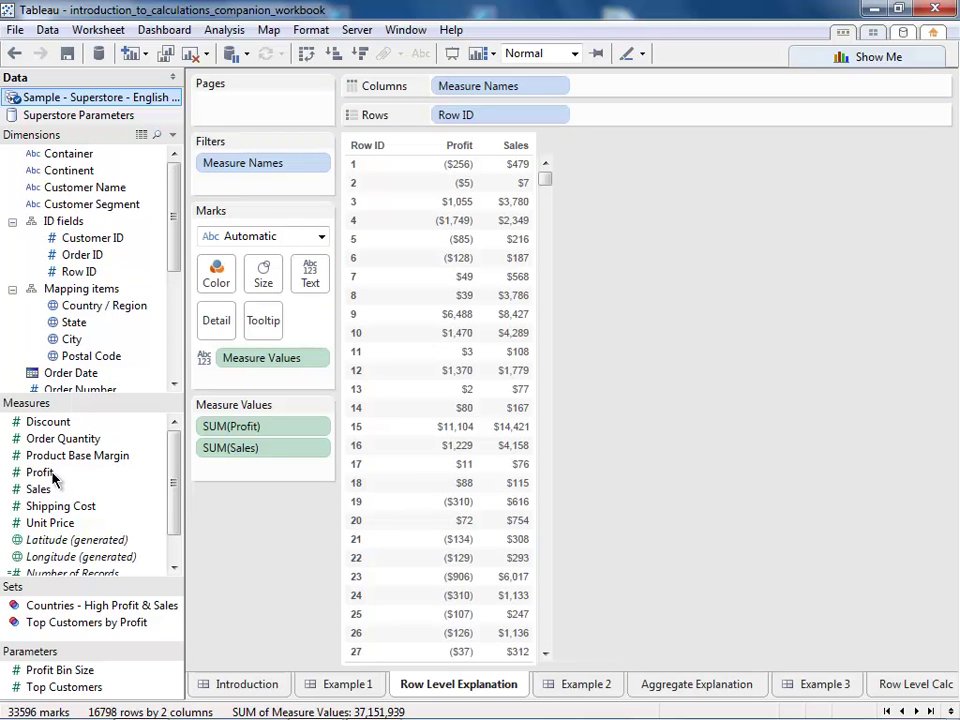
mouse_move(452, 190)
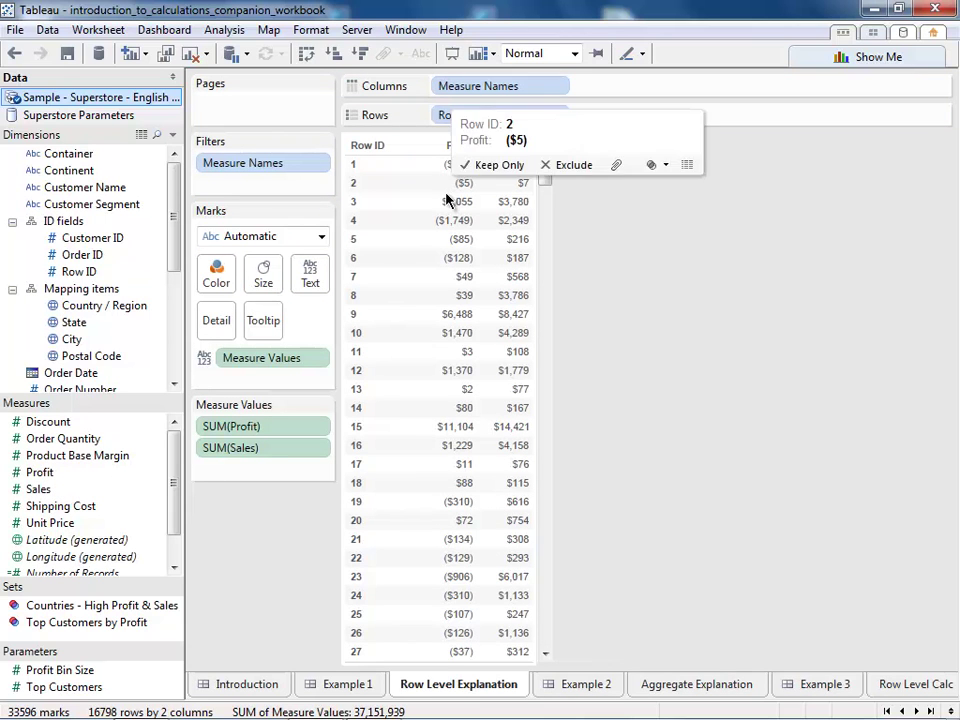
- Create a calculated field from Profit named "Profit Ratio Wrong" with the formula [Profit]/[Sales]
right_click(44, 474)
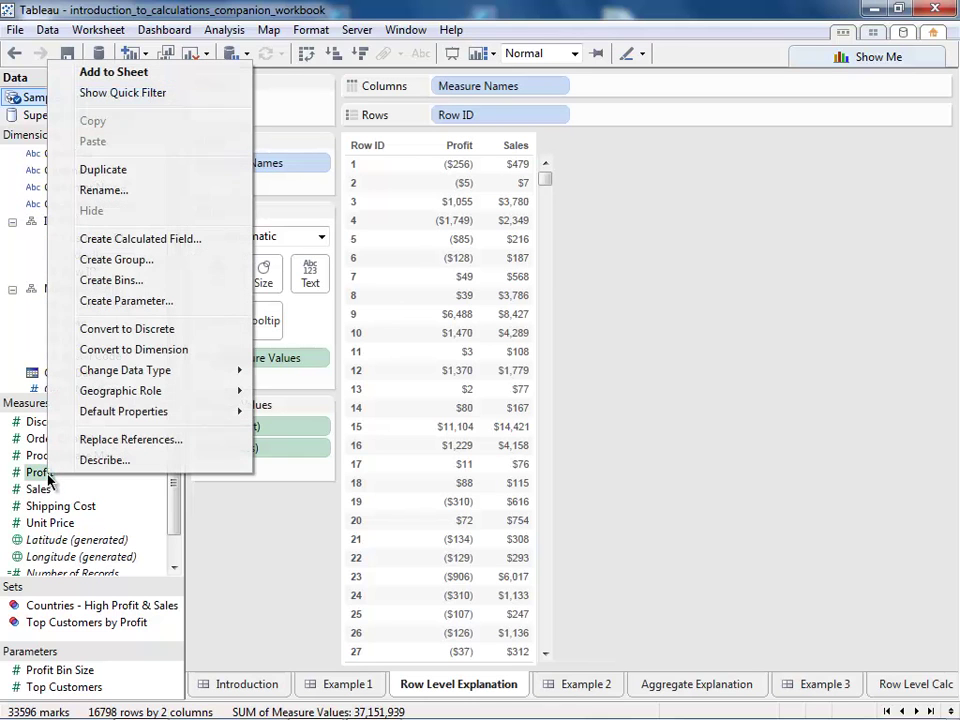
left_click(179, 242)
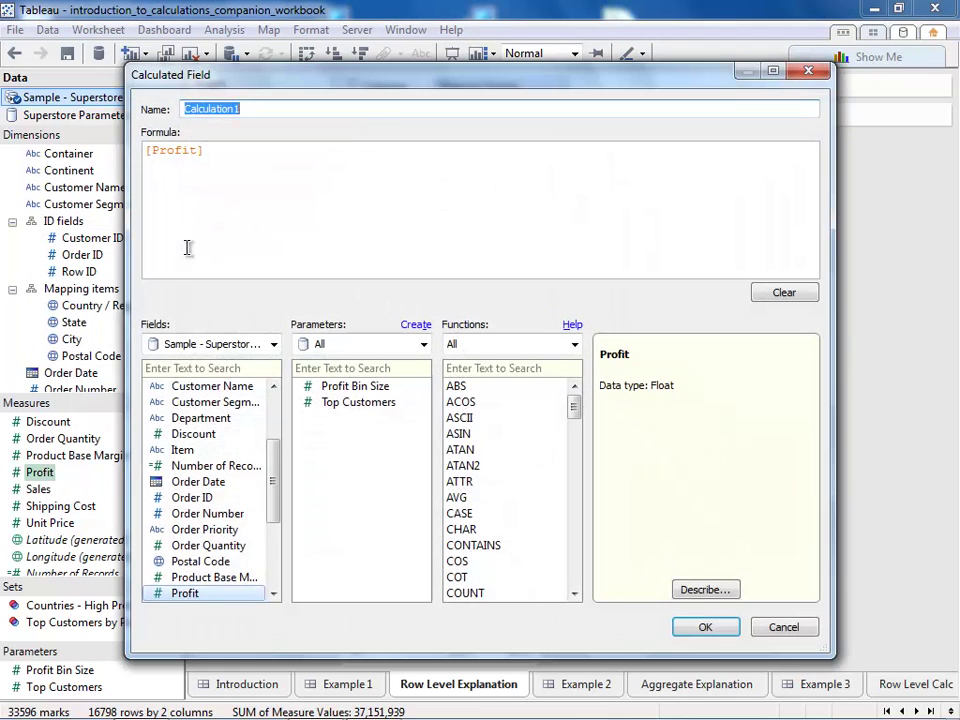
left_click(252, 156)
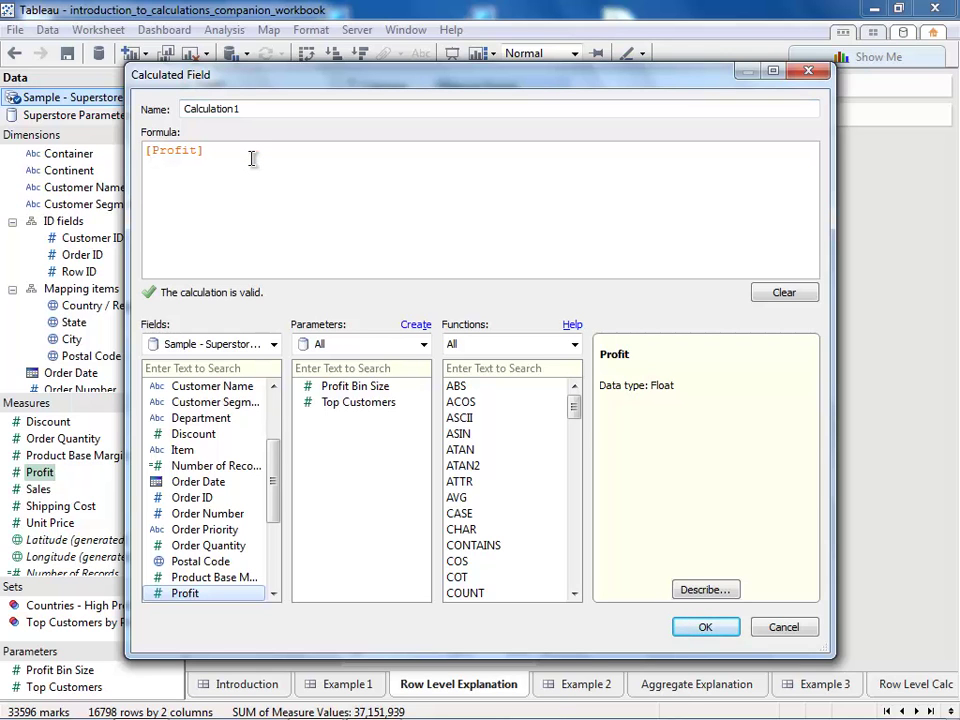
type("/[Sales]")
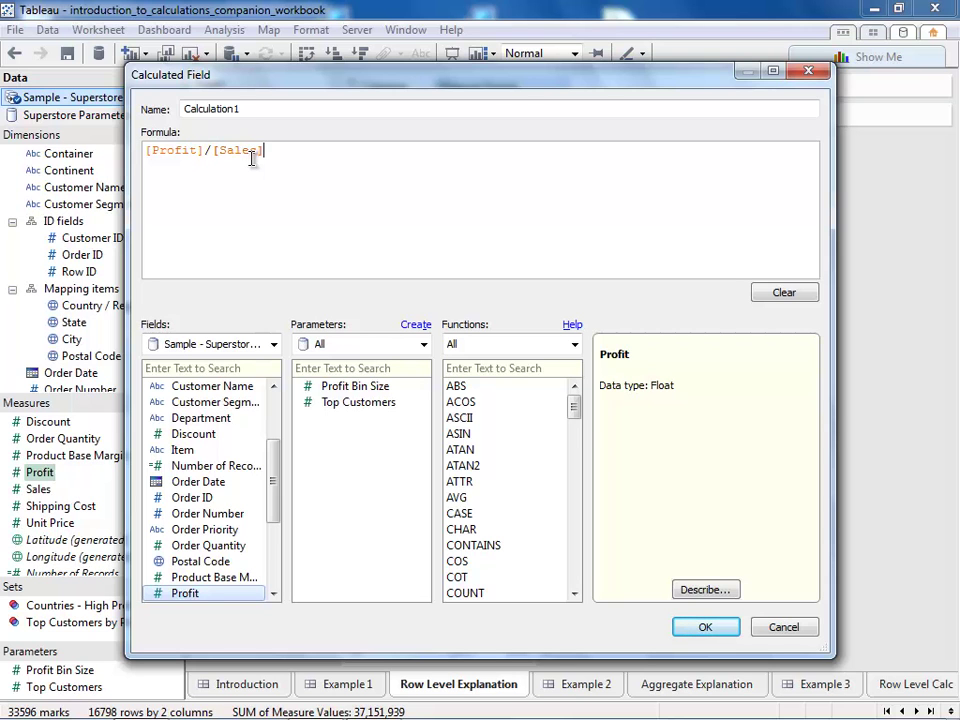
left_click(258, 108)
left_click_drag(258, 108, 156, 107)
type("P")
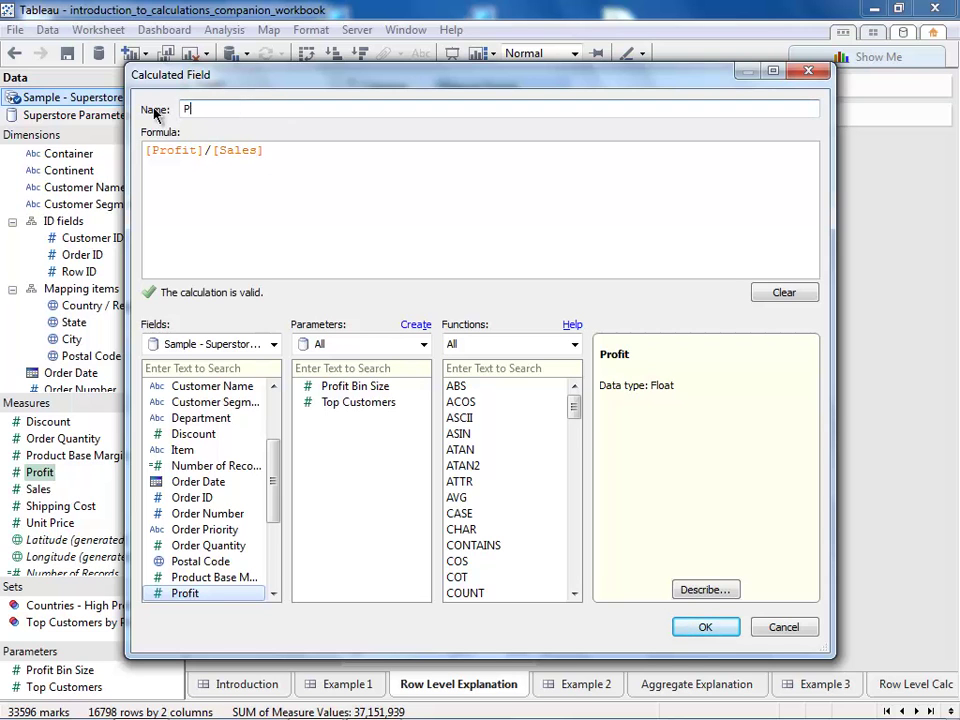
type("rofit Ratio Wrong")
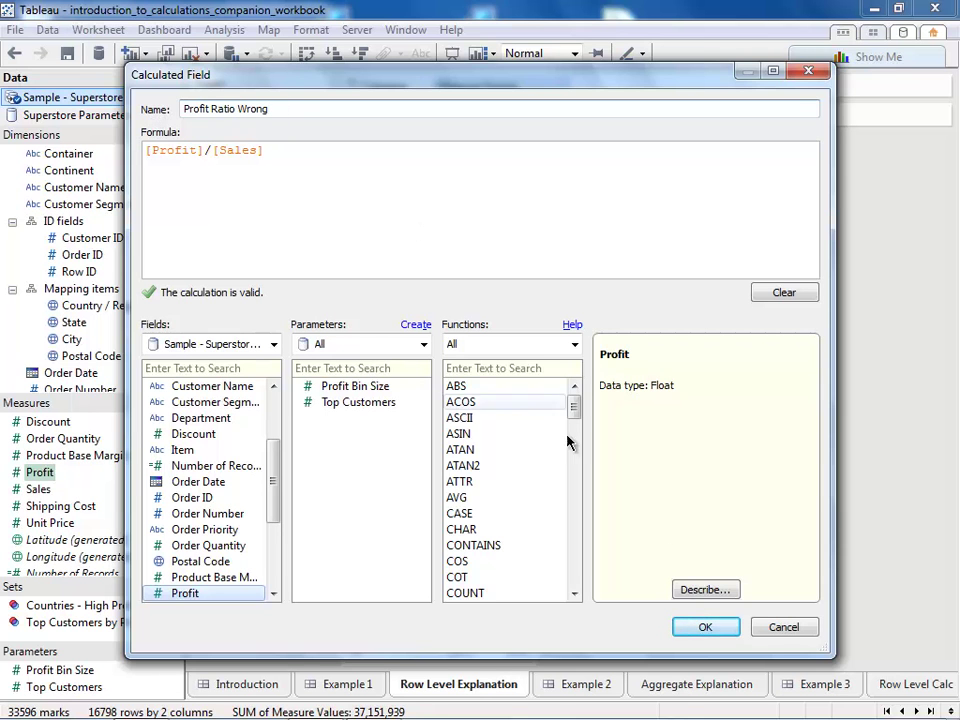
left_click(708, 627)
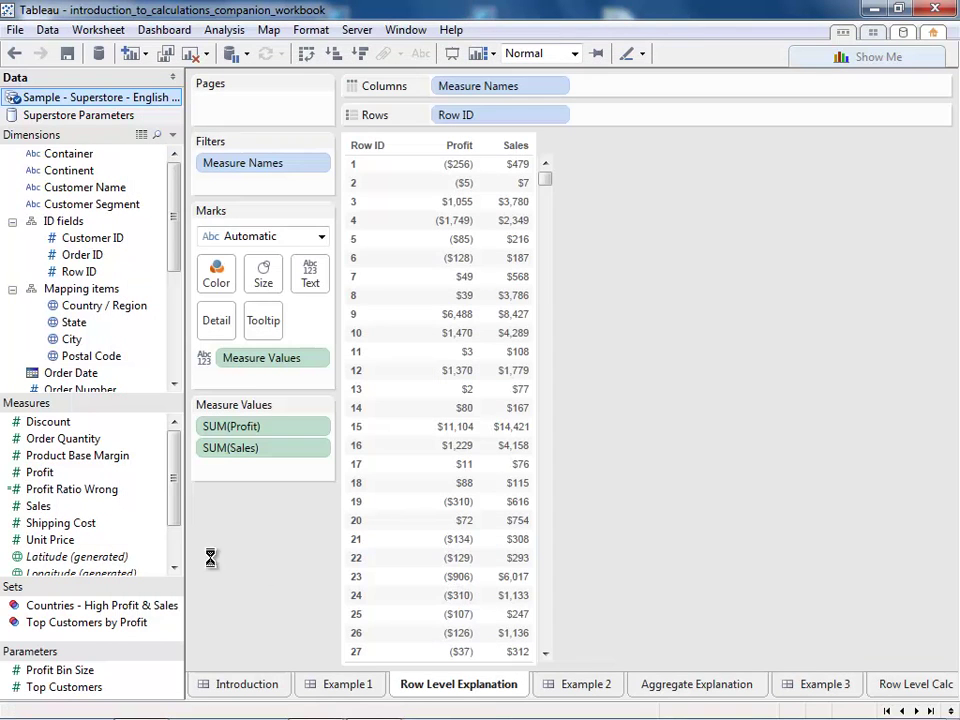
- Set the default number format of Profit Ratio Wrong to Percentage with 2 decimal places
right_click(97, 492)
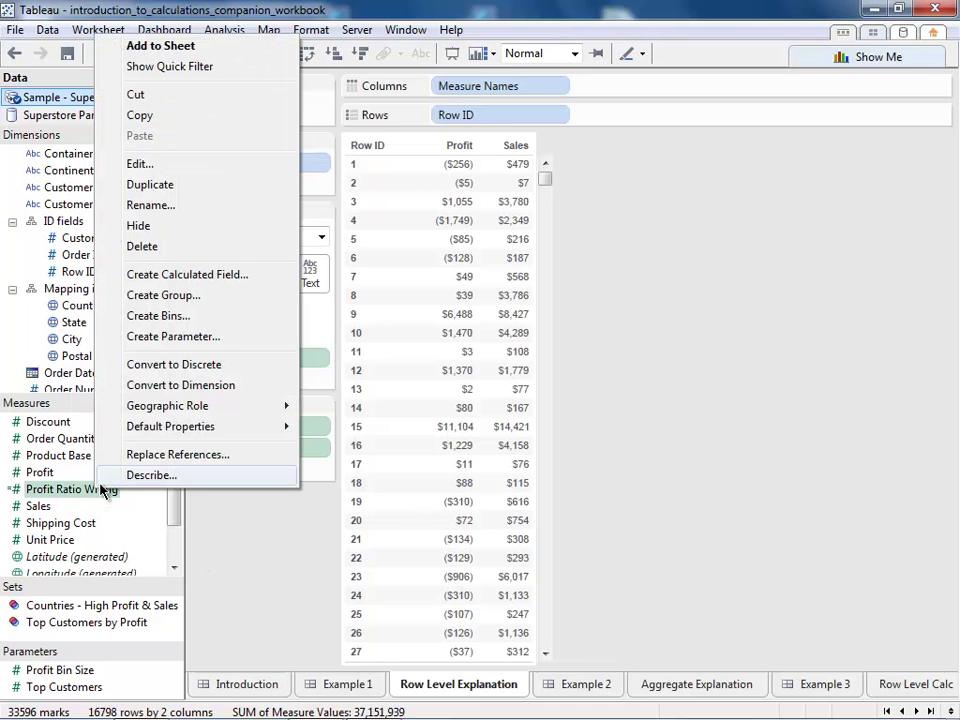
mouse_move(168, 432)
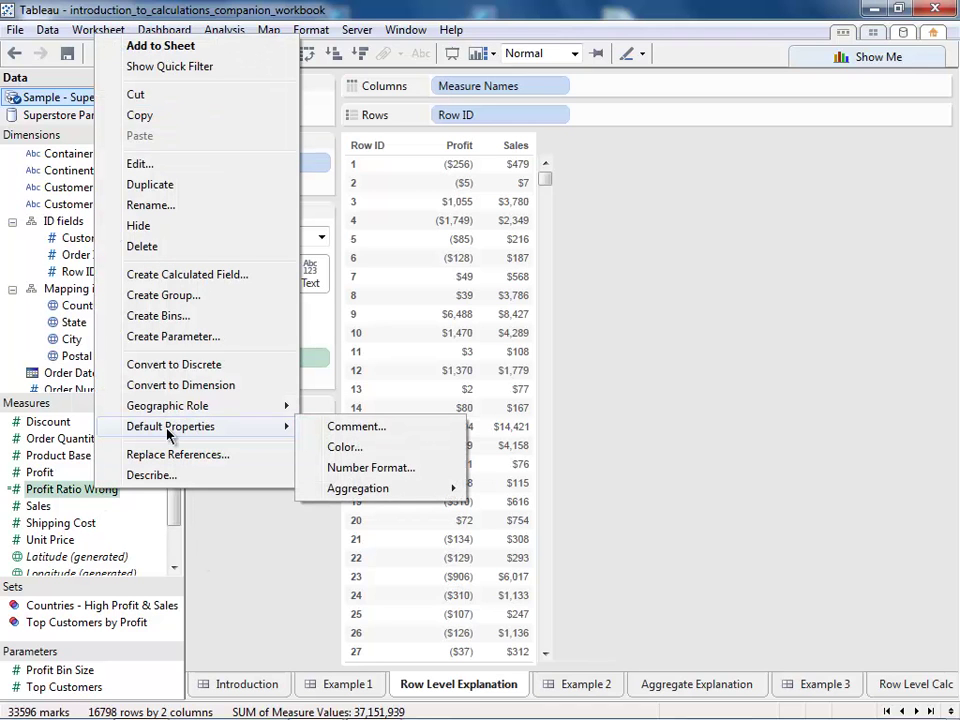
left_click(356, 470)
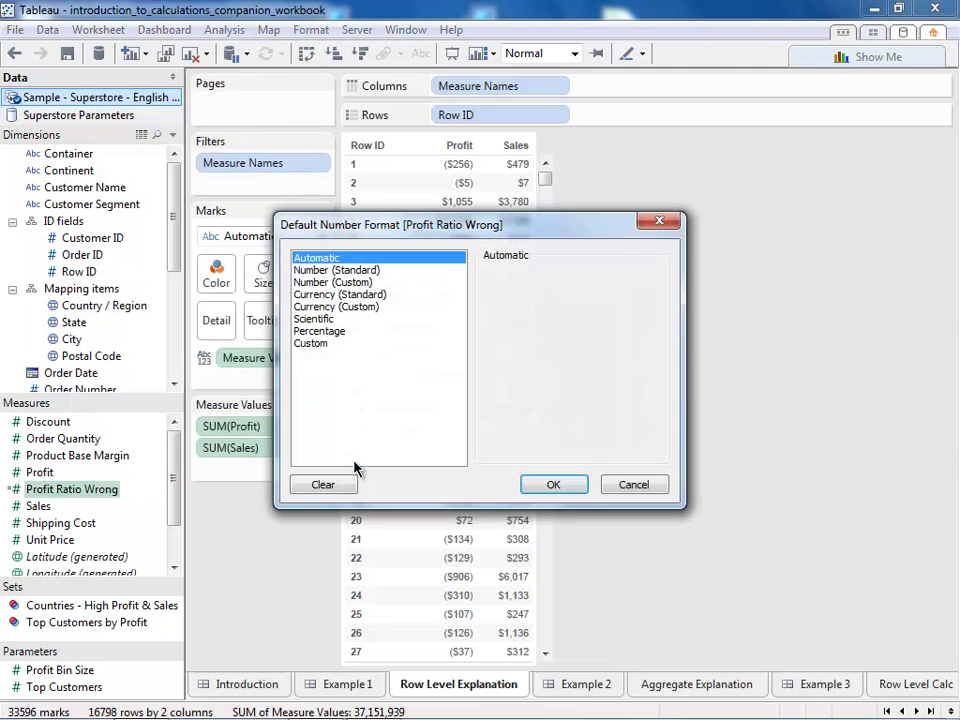
left_click(326, 333)
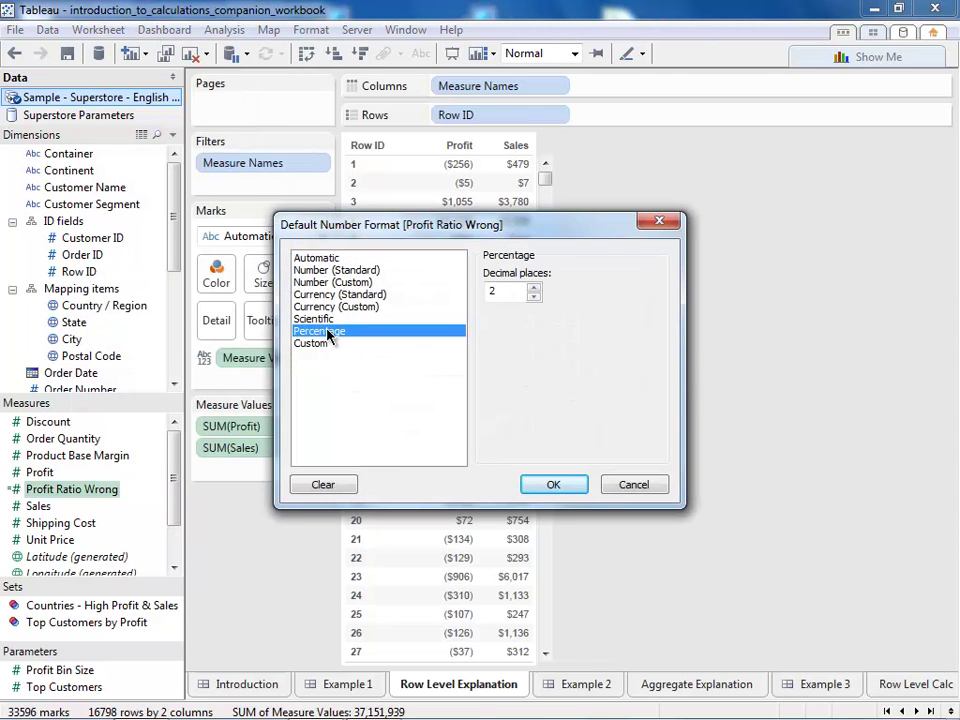
left_click(553, 484)
- Add Profit Ratio Wrong to the measure values below Sales and compare it with Profit and Sales in the first rows
left_click_drag(72, 489, 268, 475)
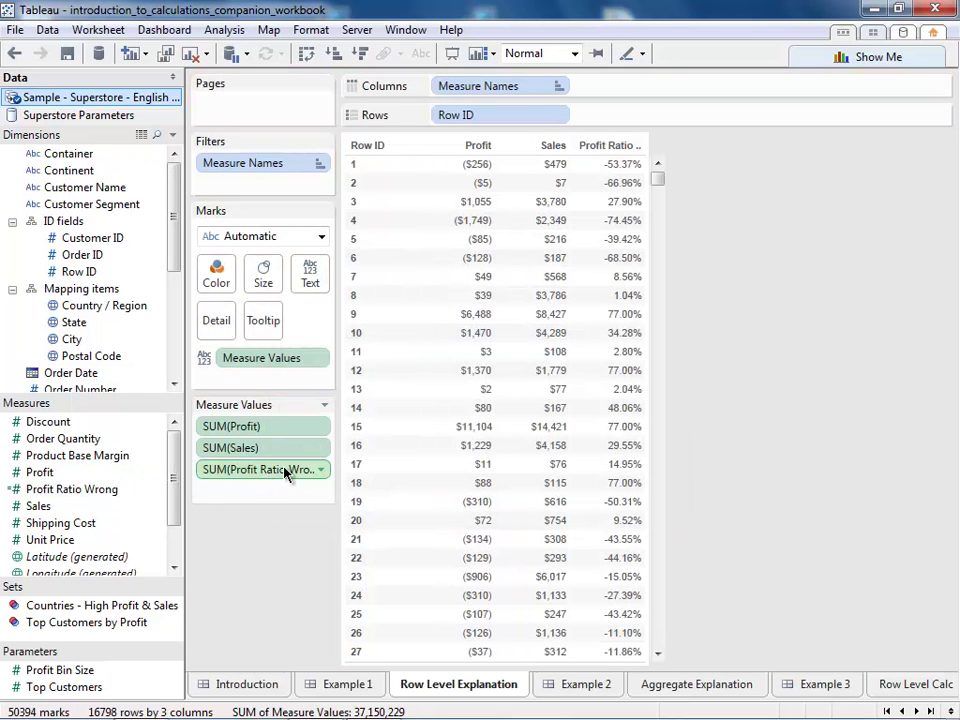
mouse_move(622, 165)
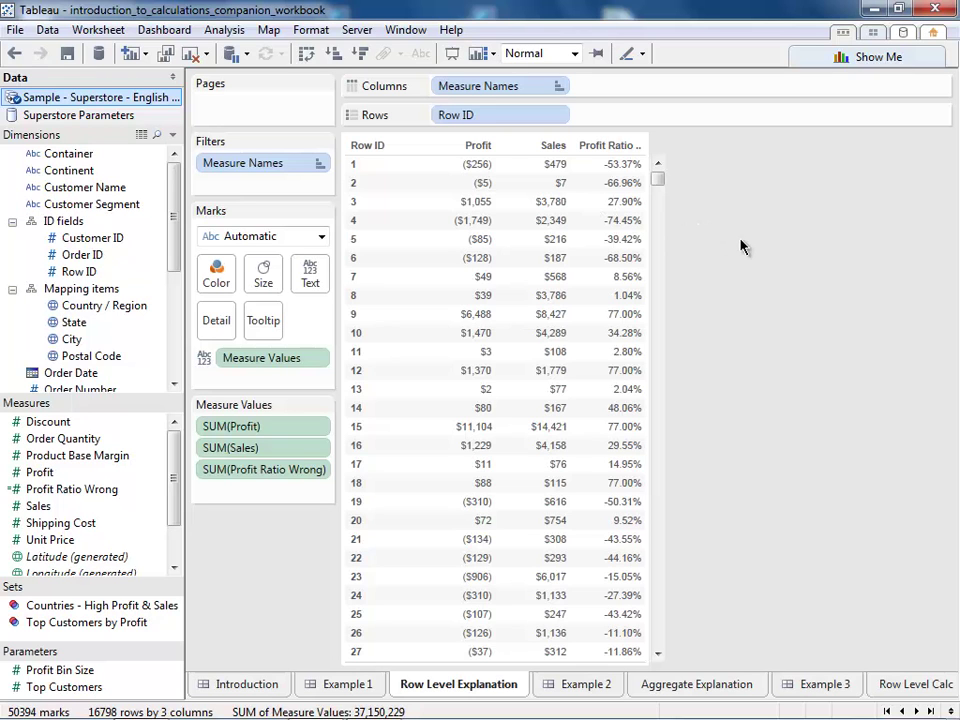
left_click(378, 166)
mouse_move(482, 165)
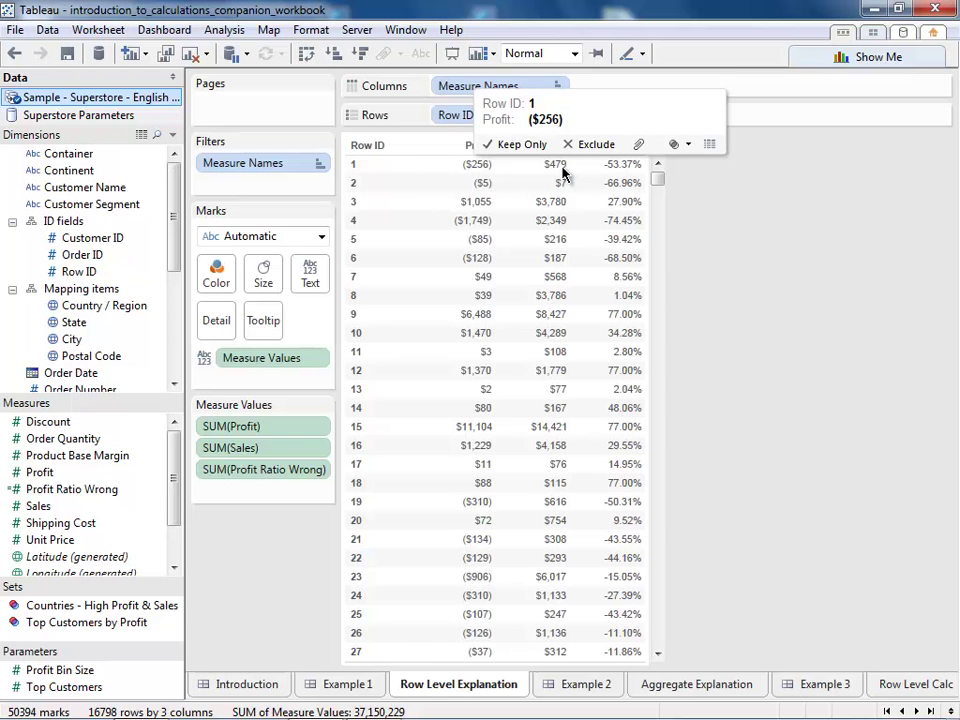
mouse_move(477, 188)
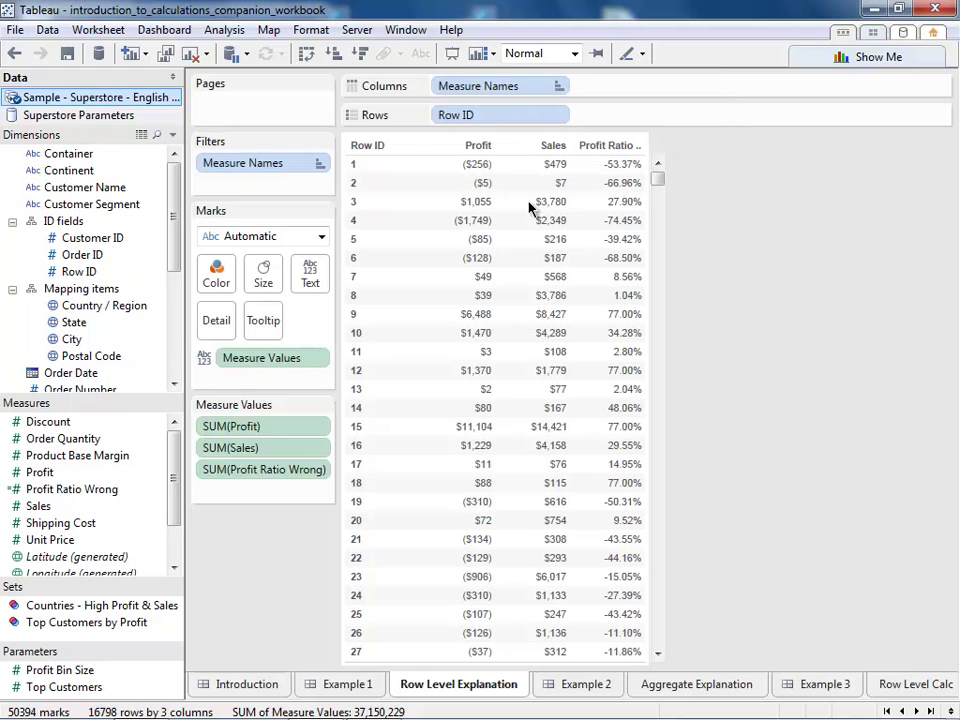
- Create a calculated field from Profit named "Profit Ratio Correct" with the formula sum([Profit])/sum(Sales)
right_click(43, 474)
left_click(214, 240)
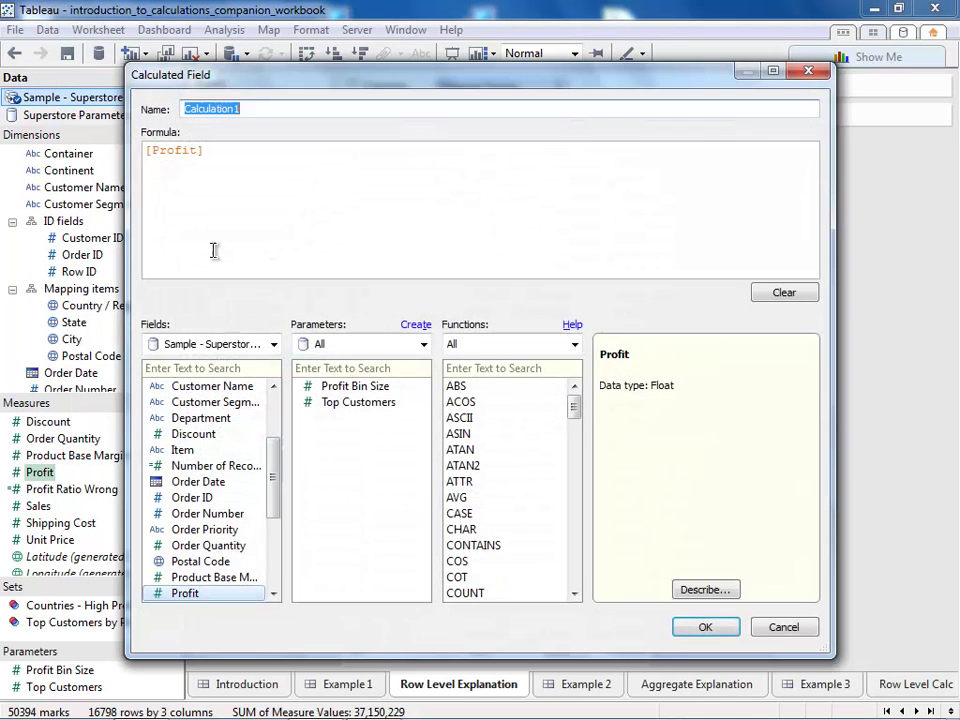
type("Profit Ratio Correct")
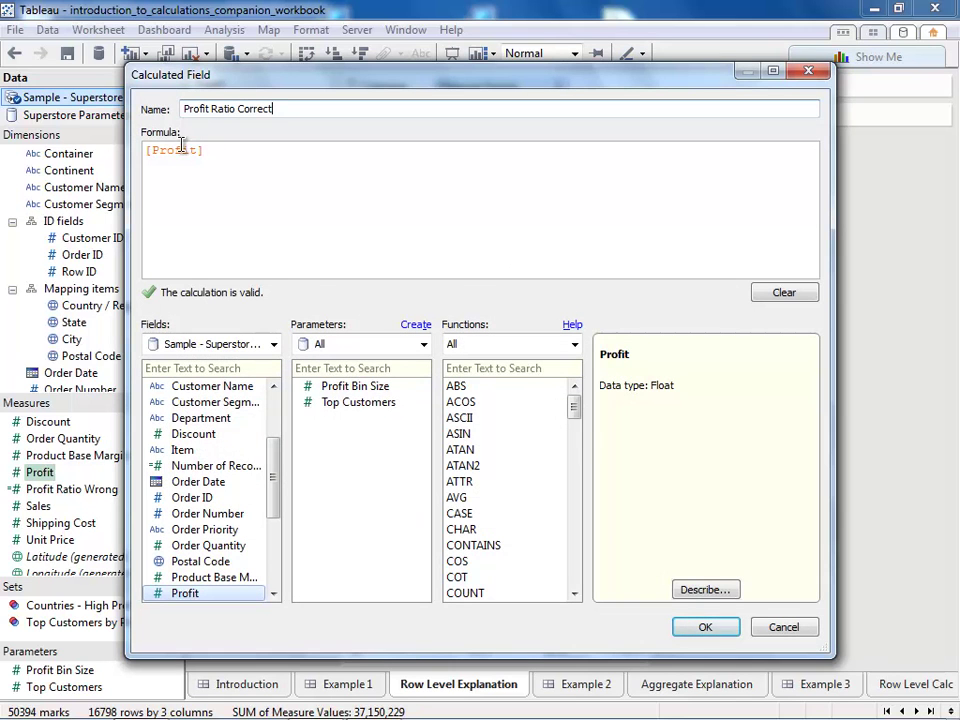
left_click(165, 160)
key("Home")
type("sum(")
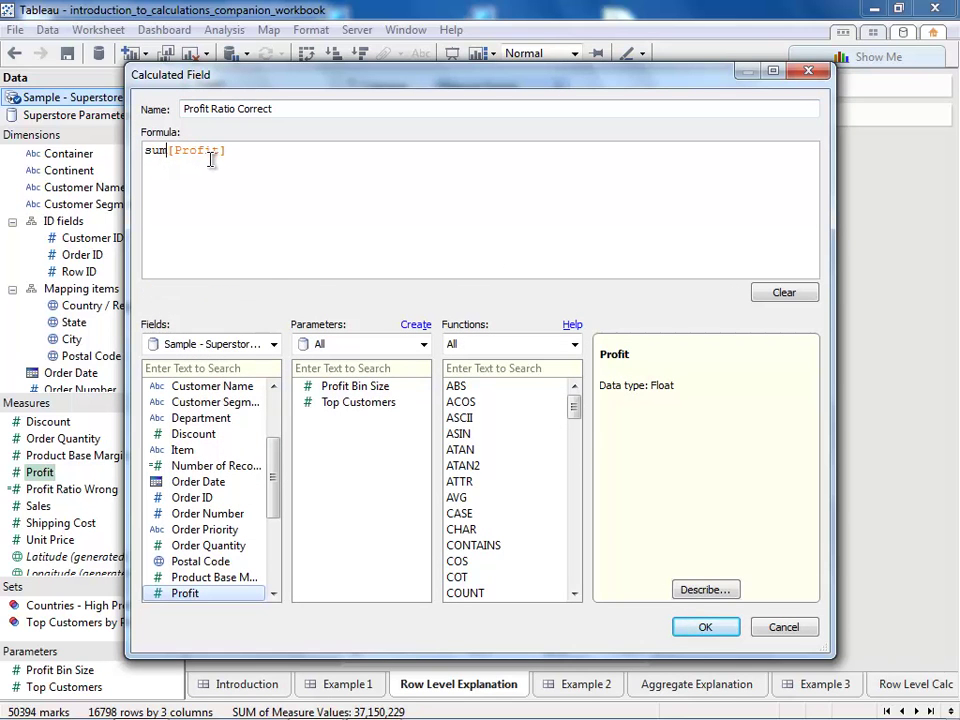
left_click(283, 151)
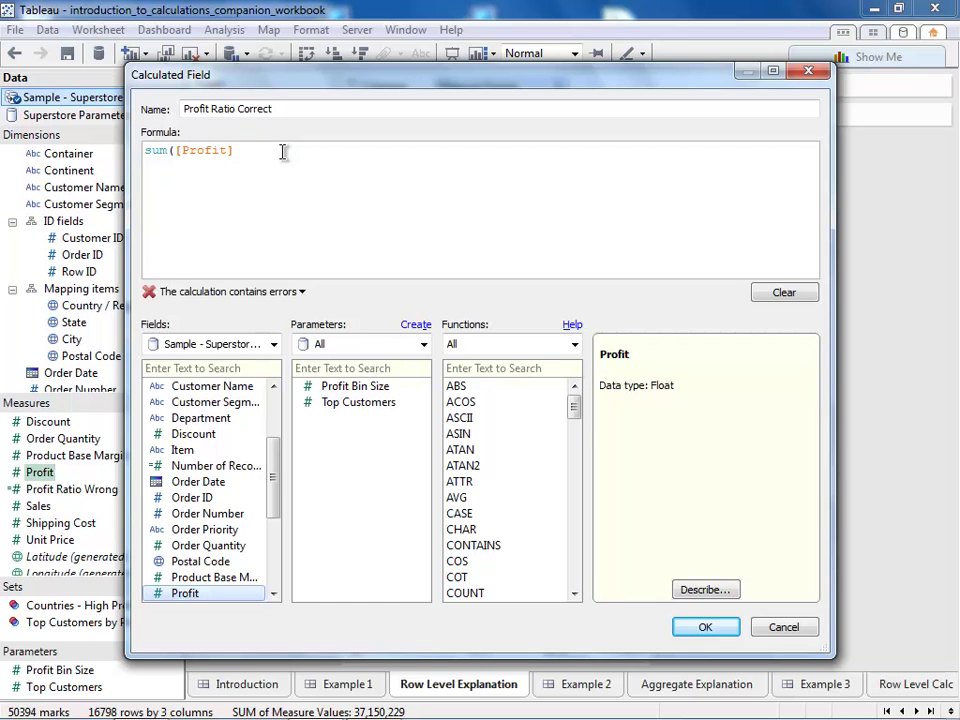
type(")/sum([")
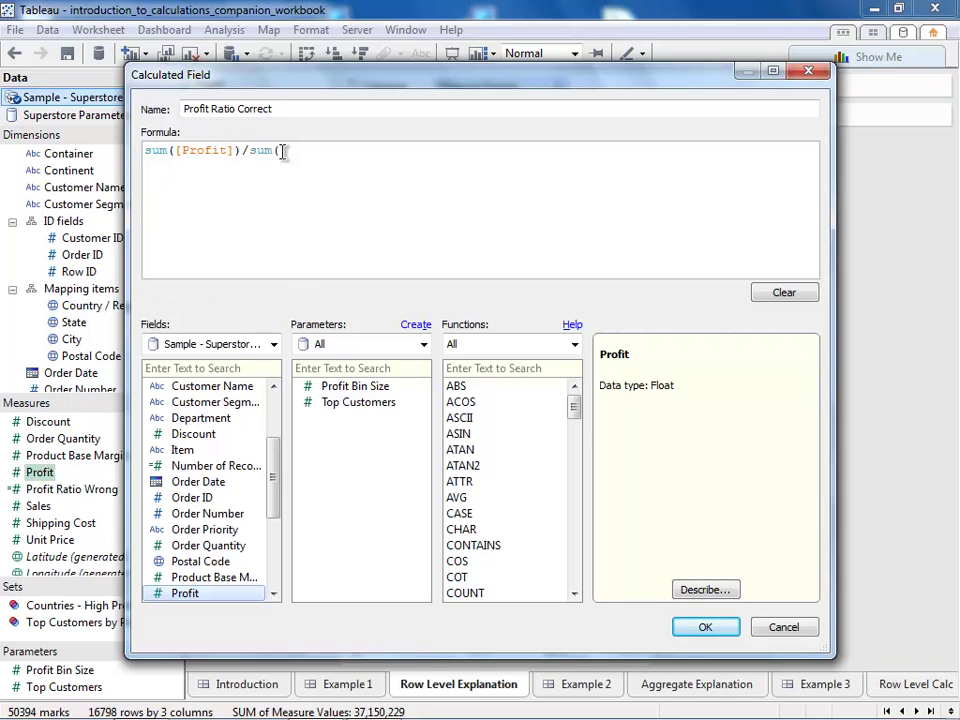
type("Sales])")
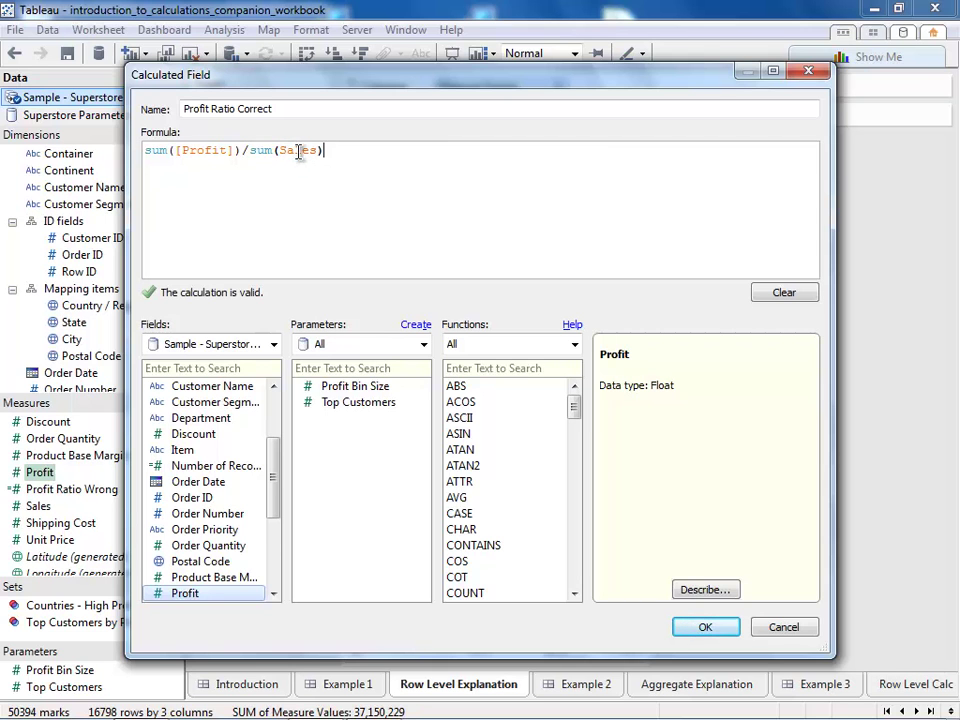
left_click(305, 149)
left_click(336, 150)
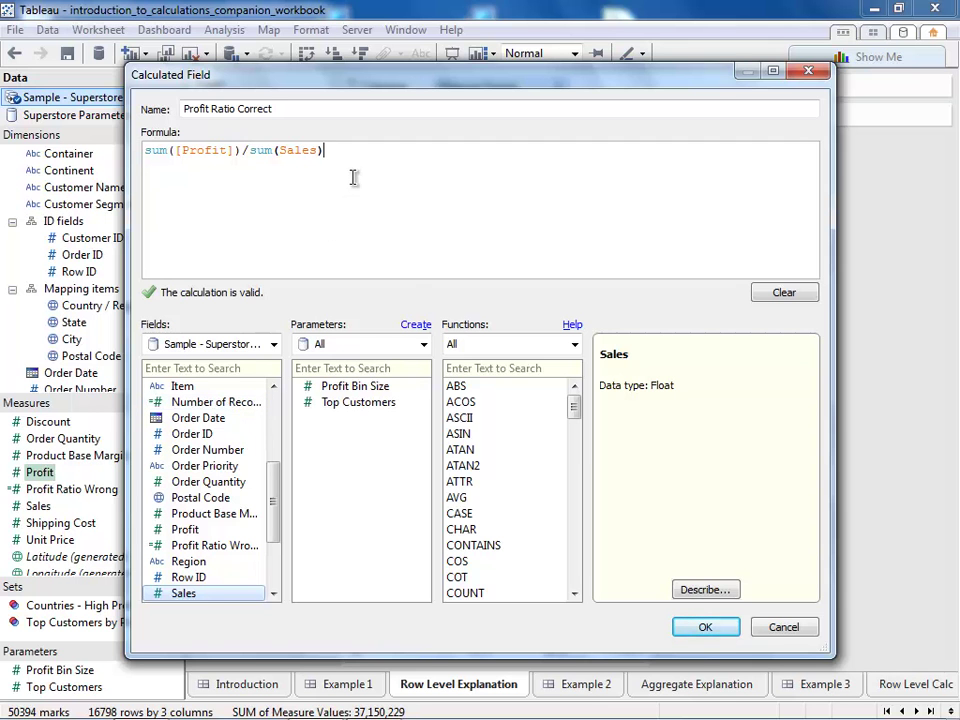
left_click(705, 627)
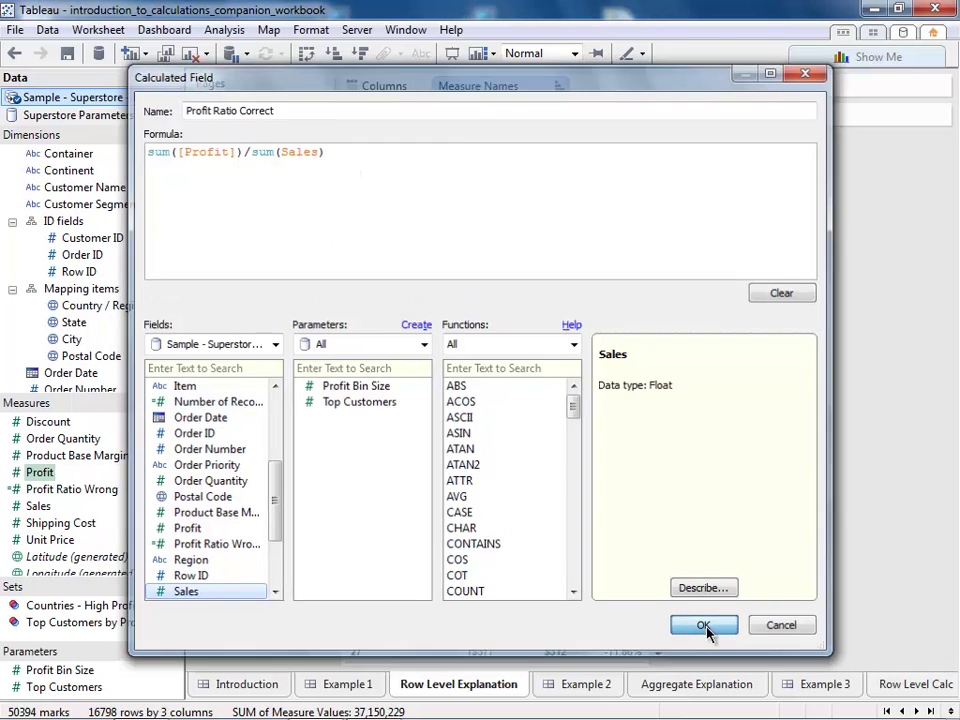
- Set the default number format of Profit Ratio Correct to Percentage and add the field to the measure values below Profit Ratio Wrong
right_click(88, 489)
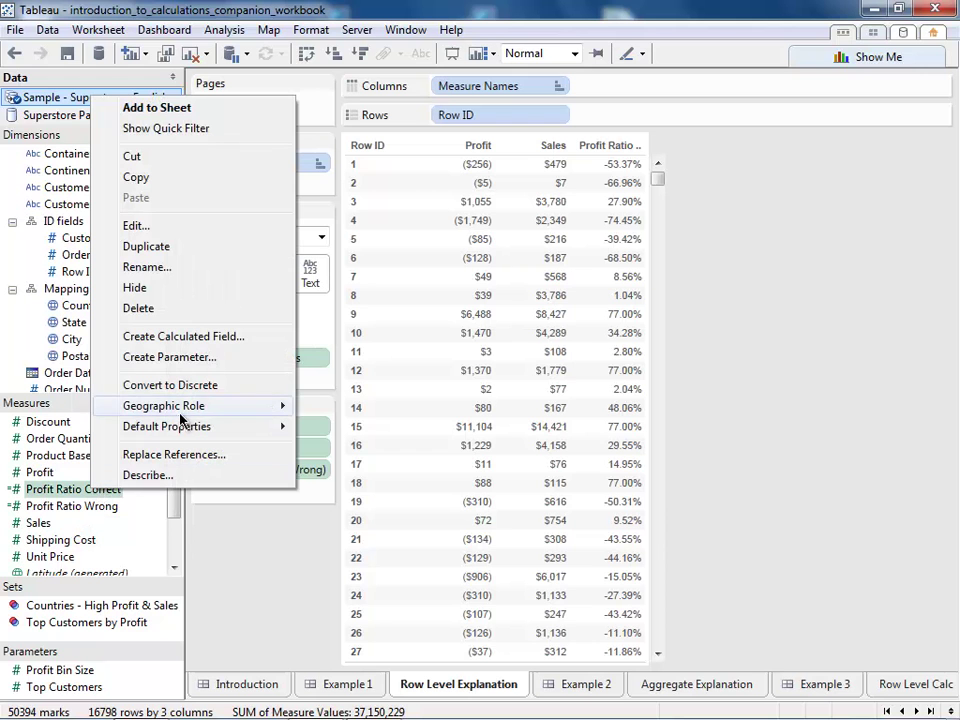
mouse_move(187, 428)
left_click(380, 468)
left_click(316, 332)
left_click(548, 485)
left_click_drag(101, 492, 266, 500)
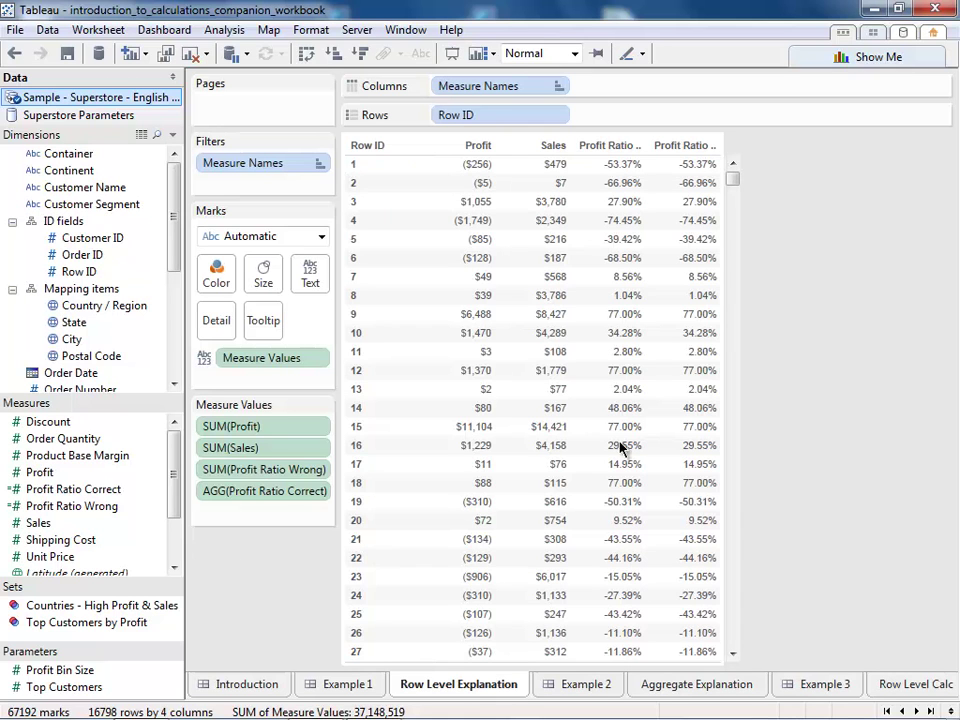
mouse_move(629, 176)
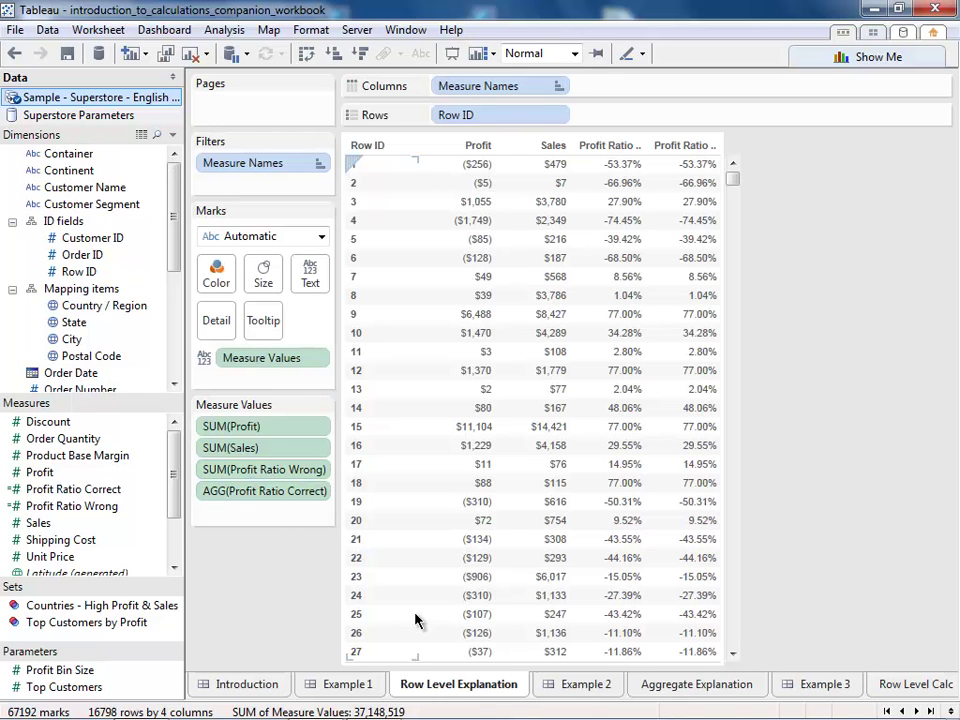
- Check the Example 2 dashboard, and on the Aggregate Explanation worksheet place Continent on Rows
left_click(576, 690)
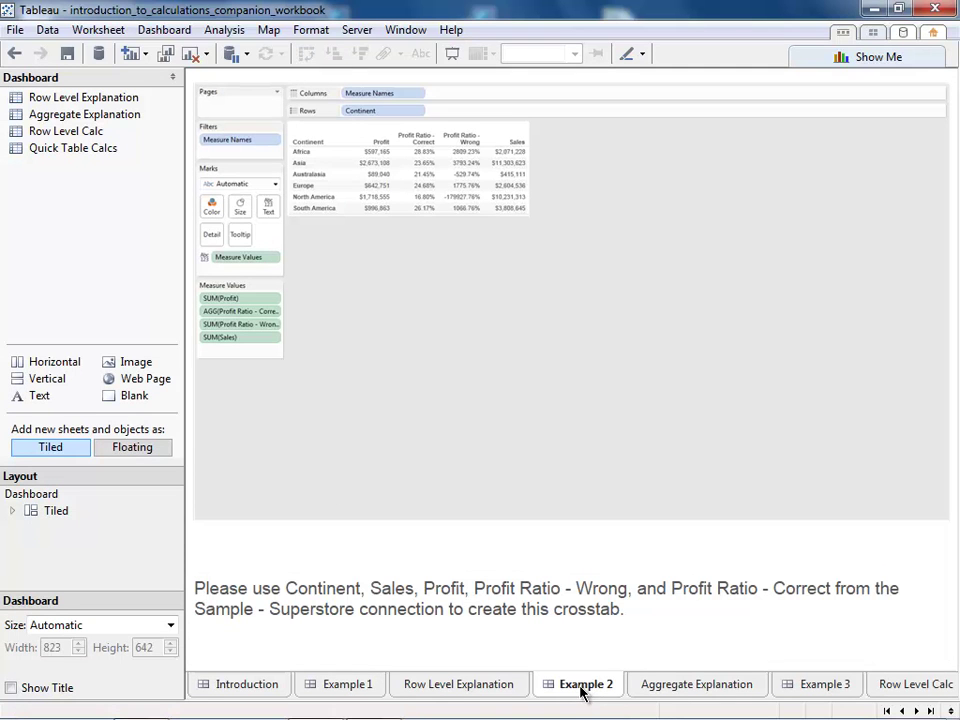
left_click(657, 688)
mouse_move(80, 170)
left_mouse_down()
mouse_move(428, 143)
mouse_move(502, 121)
left_mouse_up()
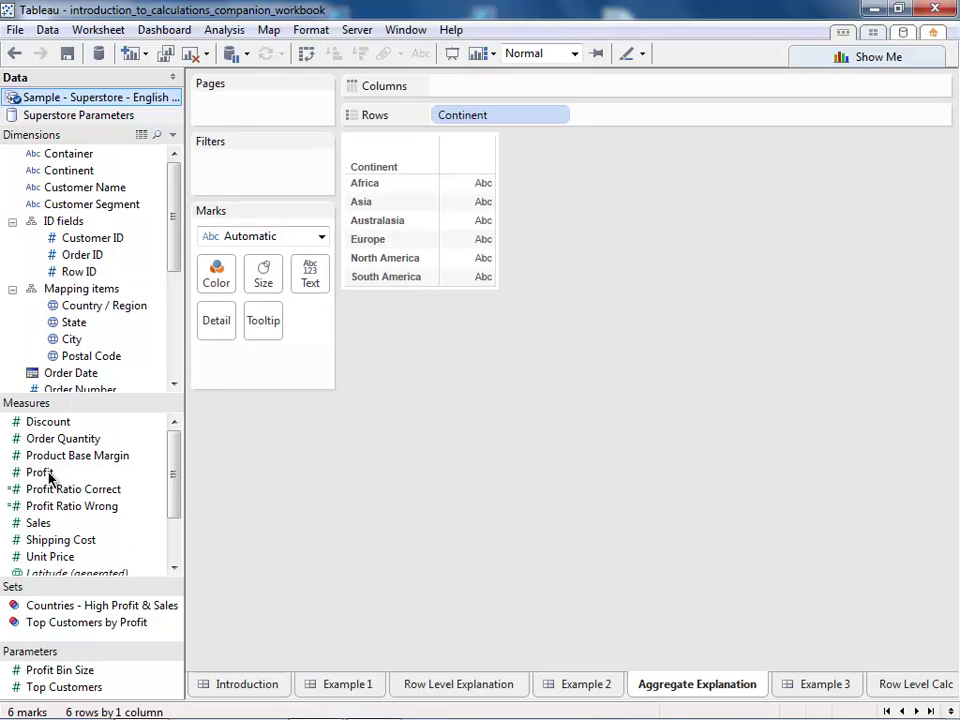
- Fill the Continent crosstab with Profit, Sales, Profit Ratio Wrong and Profit Ratio Correct, and compare the two ratios for Africa
left_click_drag(42, 475, 314, 278)
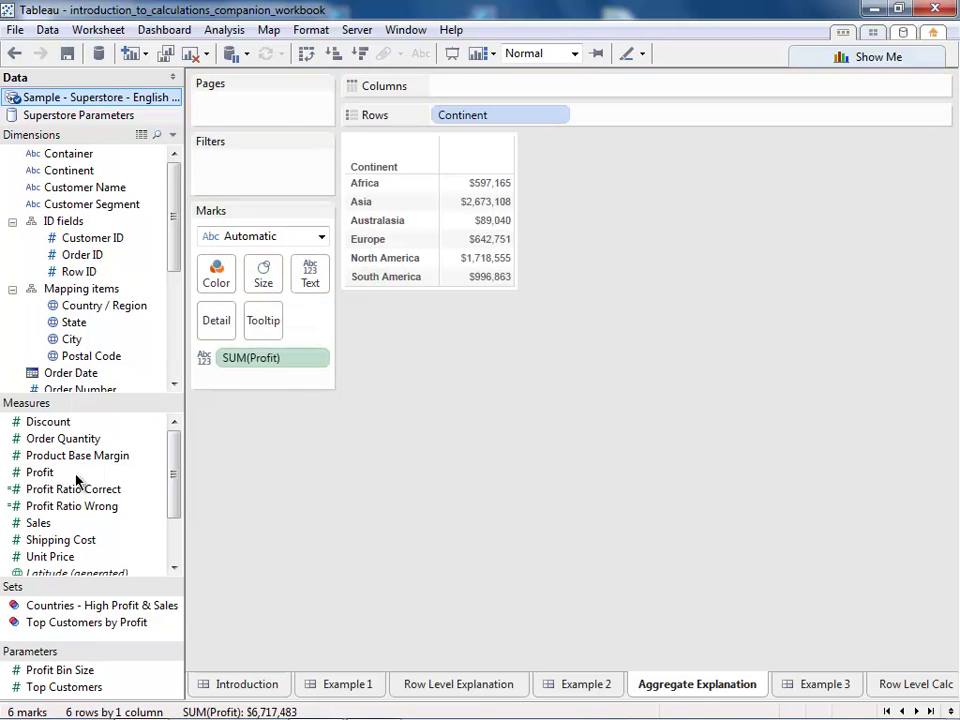
double_click(36, 523)
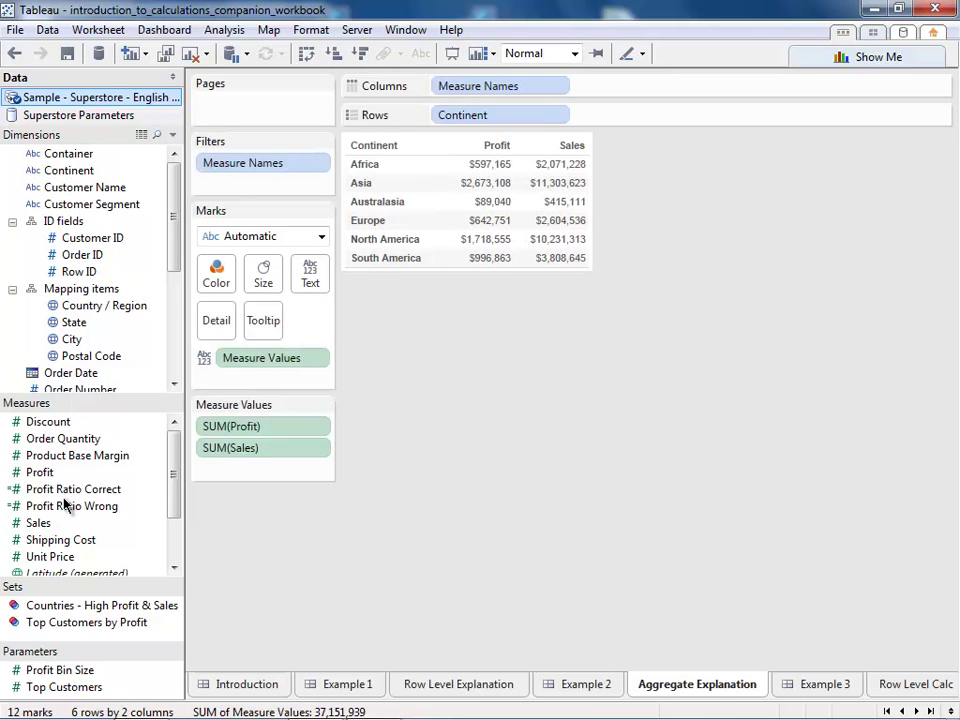
left_click_drag(66, 504, 280, 472)
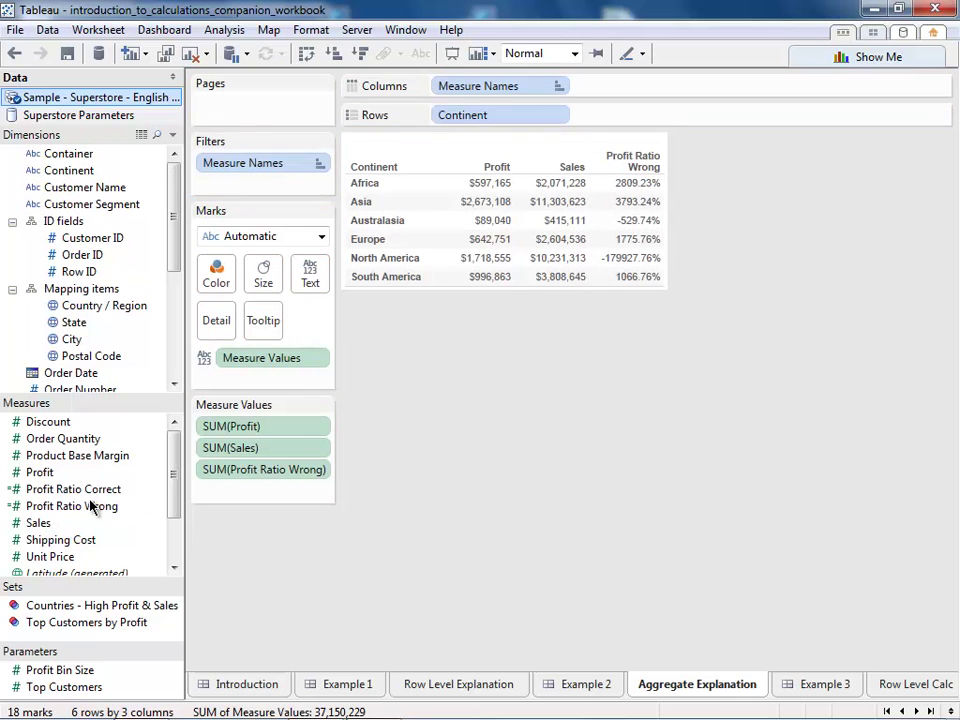
left_click_drag(77, 493, 279, 497)
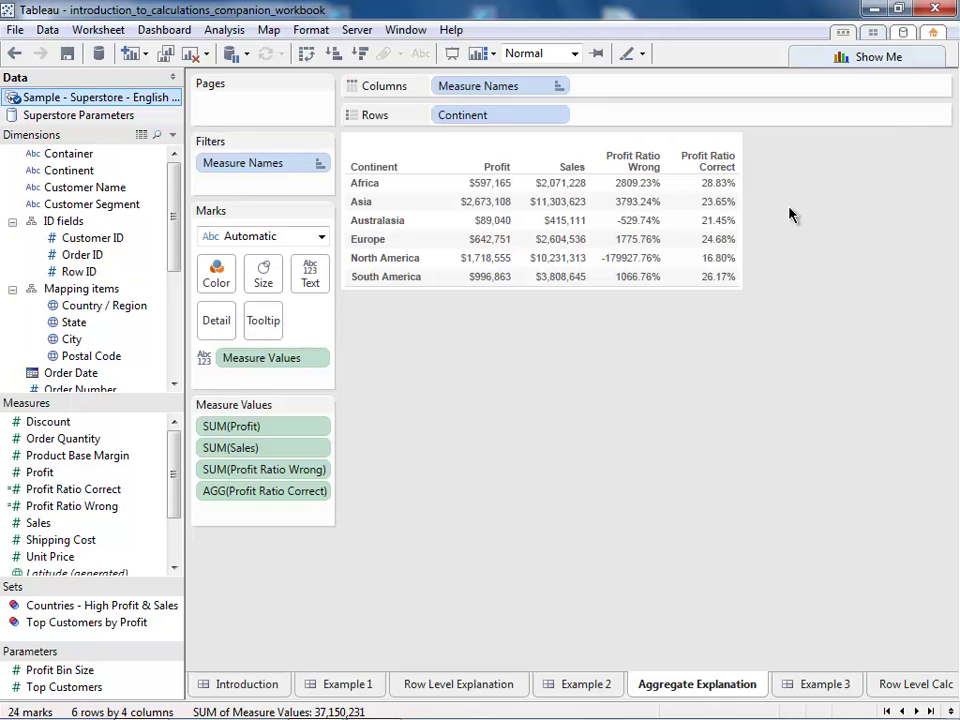
mouse_move(641, 188)
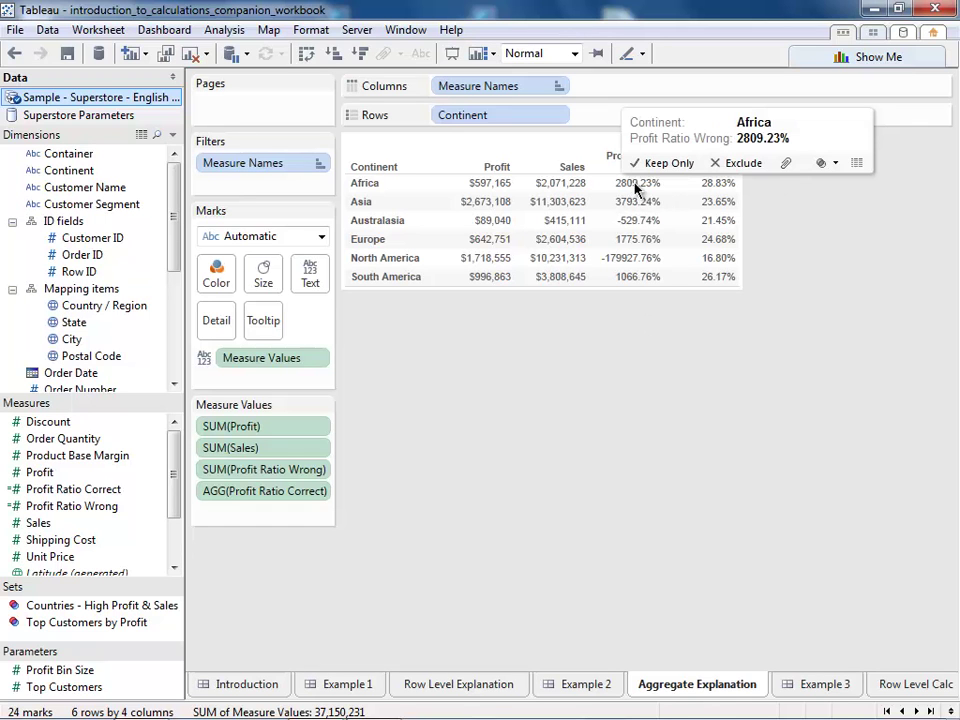
mouse_move(722, 184)
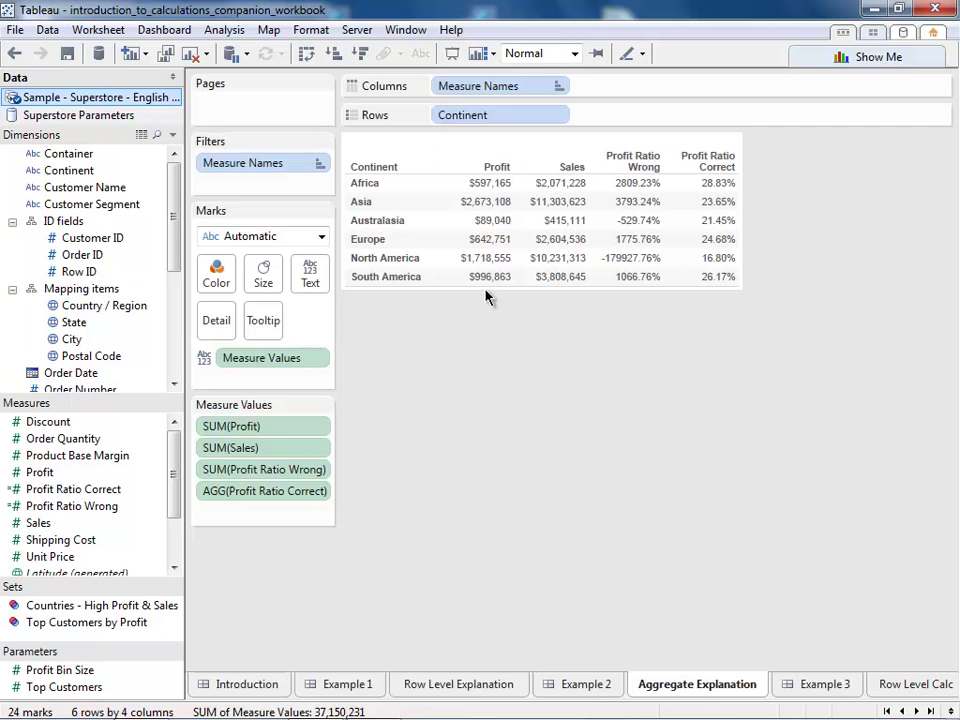
- Add Row ID after Continent on Rows and keep only the Africa rows with Row IDs 11 through 145
left_click_drag(84, 276, 619, 119)
left_click(489, 355)
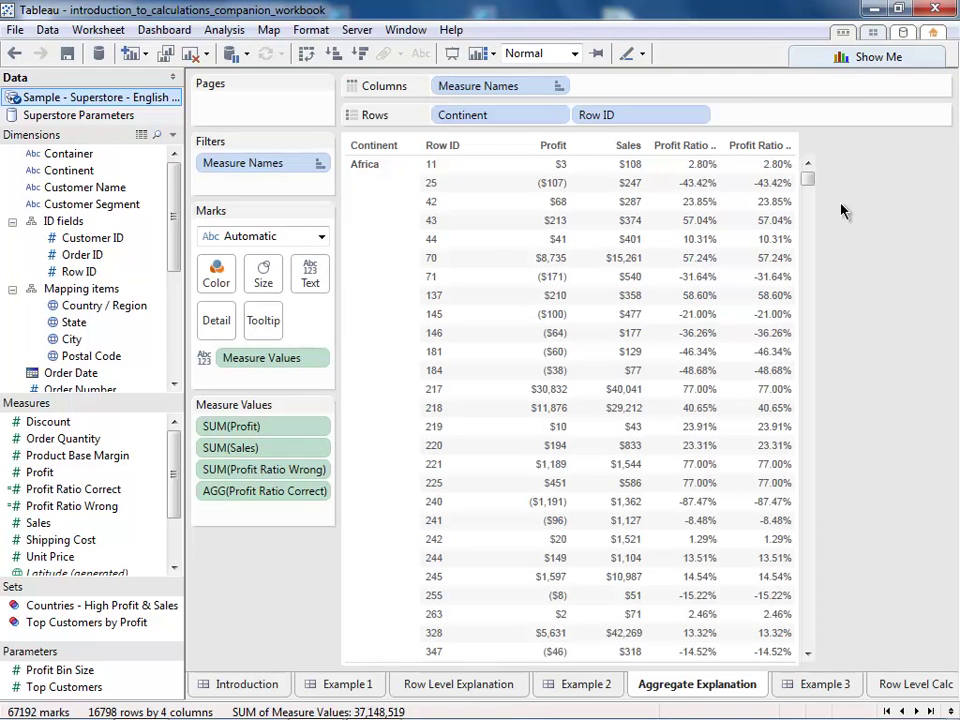
left_click(450, 166)
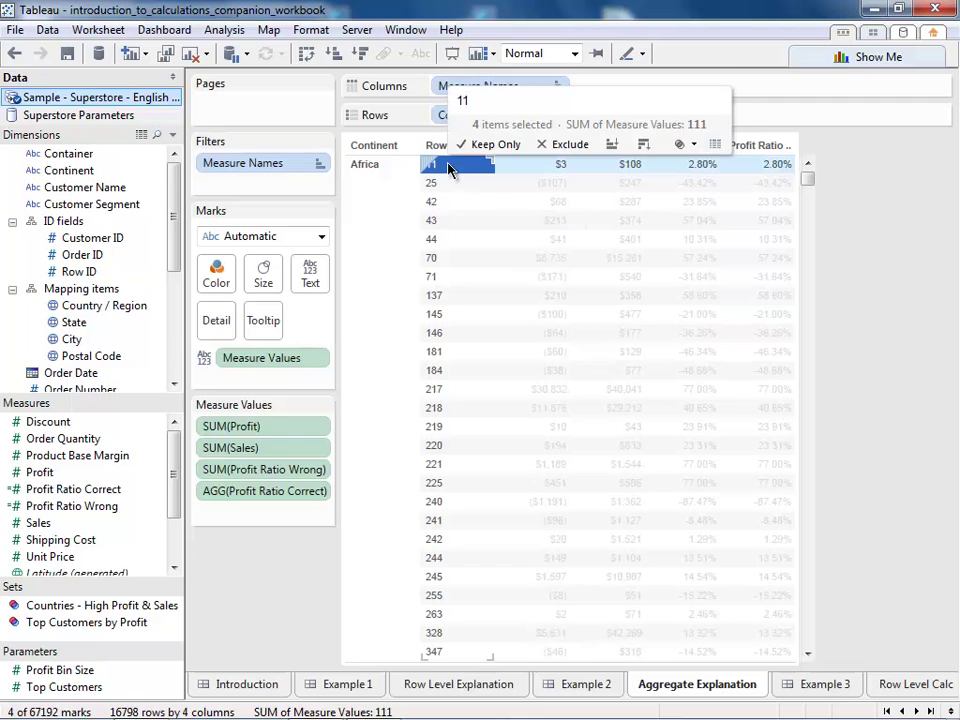
left_click(452, 314, "shift")
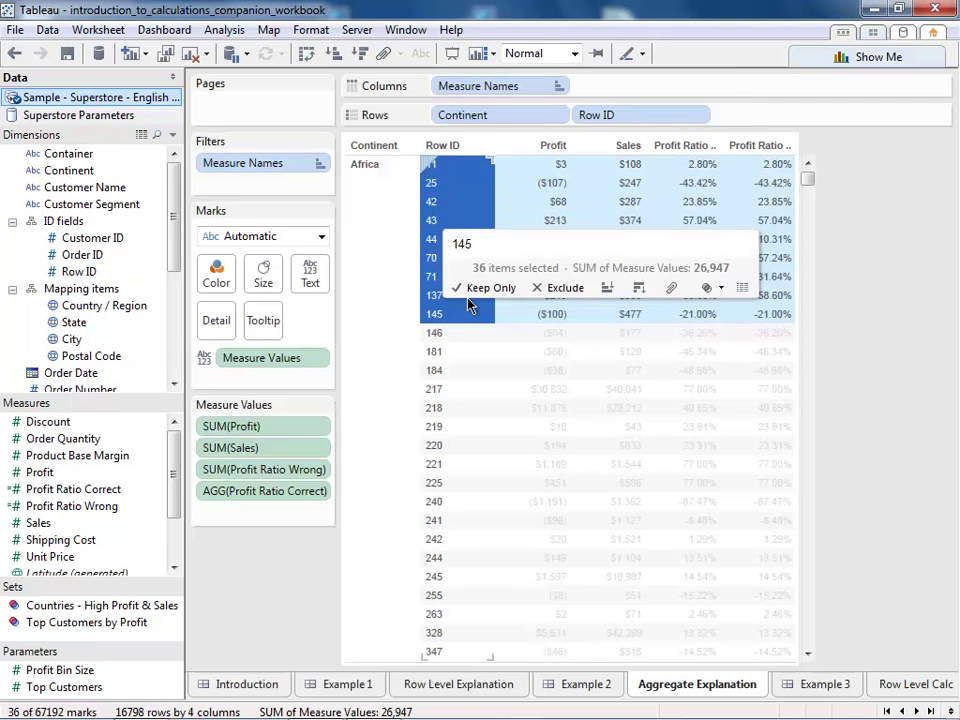
left_click(484, 287)
left_click(814, 274)
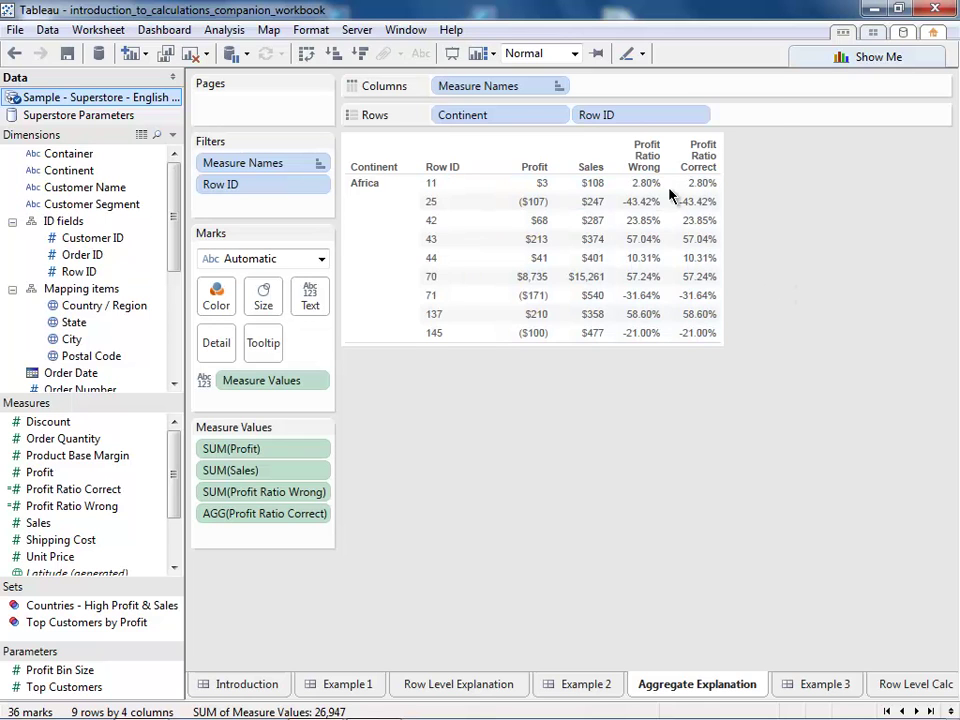
- Highlight the Profit Ratio Wrong values of the kept rows and compare them with the Profit Ratio Correct column
left_click_drag(628, 182, 656, 336)
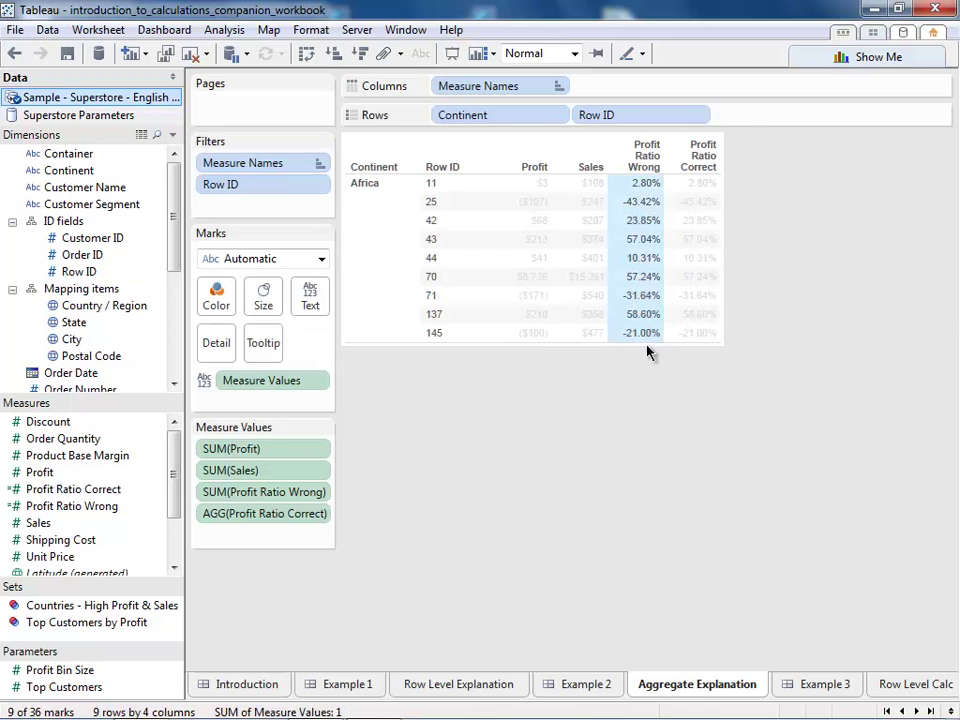
left_click(647, 352)
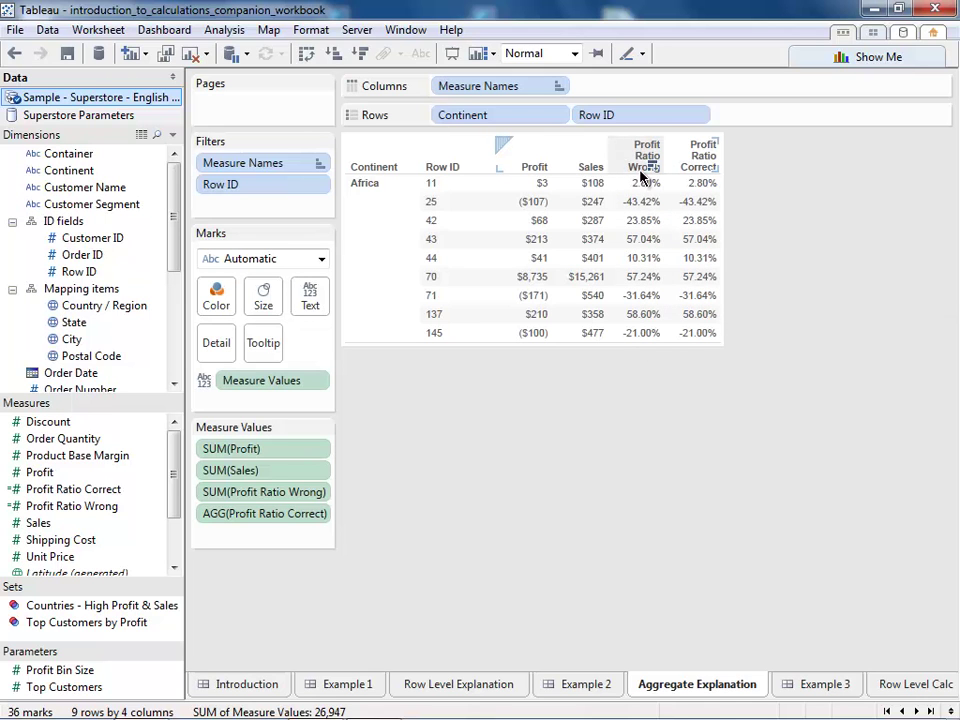
mouse_move(700, 340)
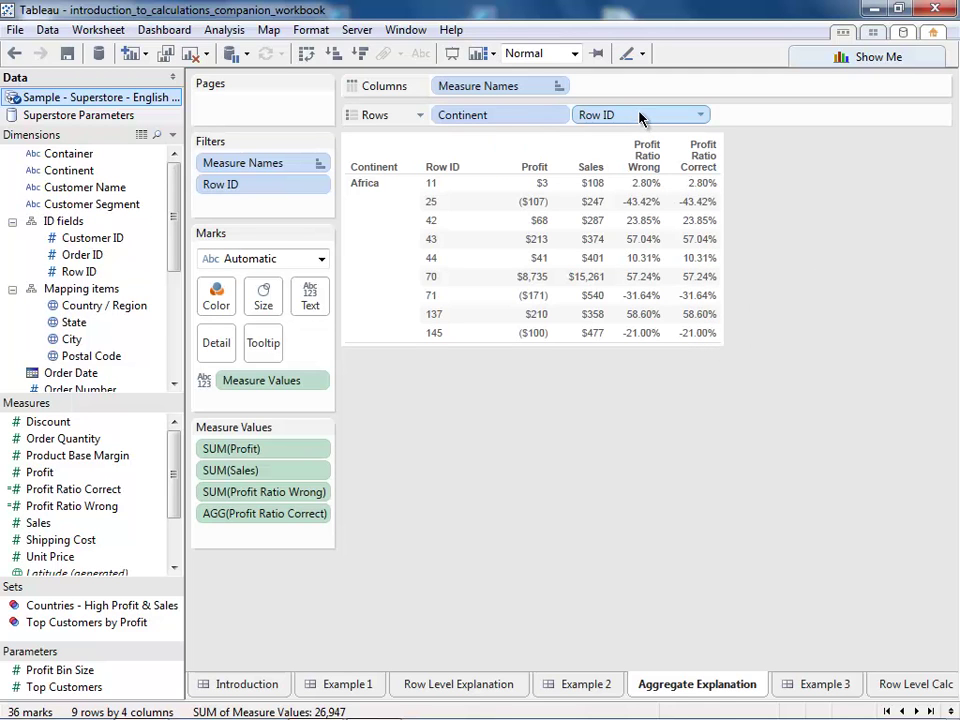
- Remove Row ID from Rows and from the filters, and take Profit Ratio Wrong out of the measure values
left_click_drag(633, 116, 842, 192)
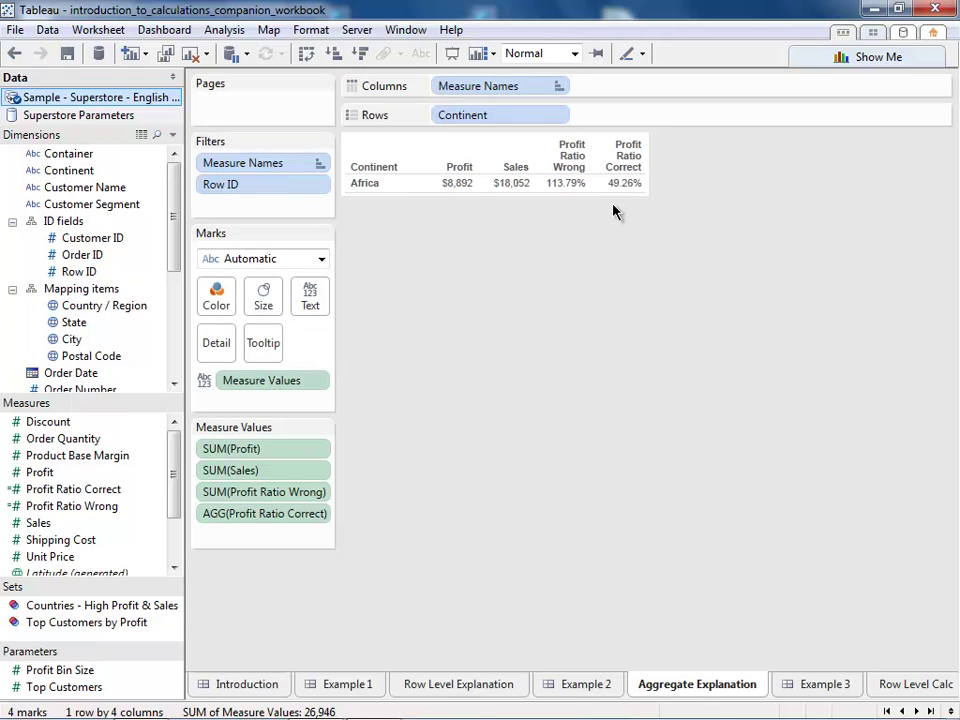
mouse_move(456, 193)
left_click_drag(265, 493, 131, 486)
left_click_drag(281, 183, 120, 257)
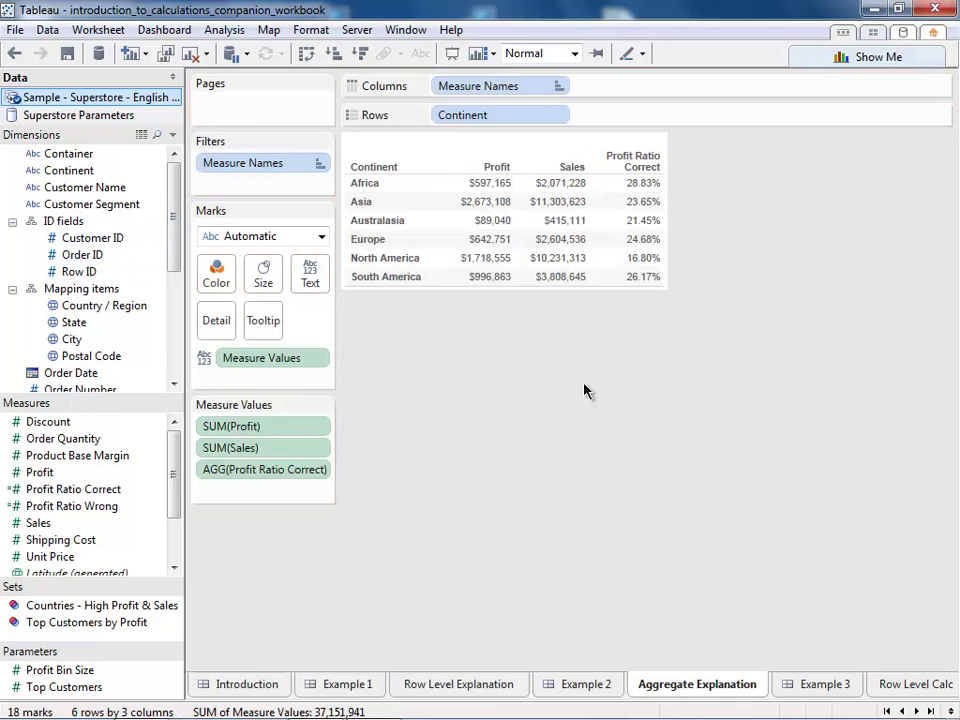
- Check the Example 3 dashboard, and on the Row Level Calc worksheet place Category on Rows
left_click(814, 682)
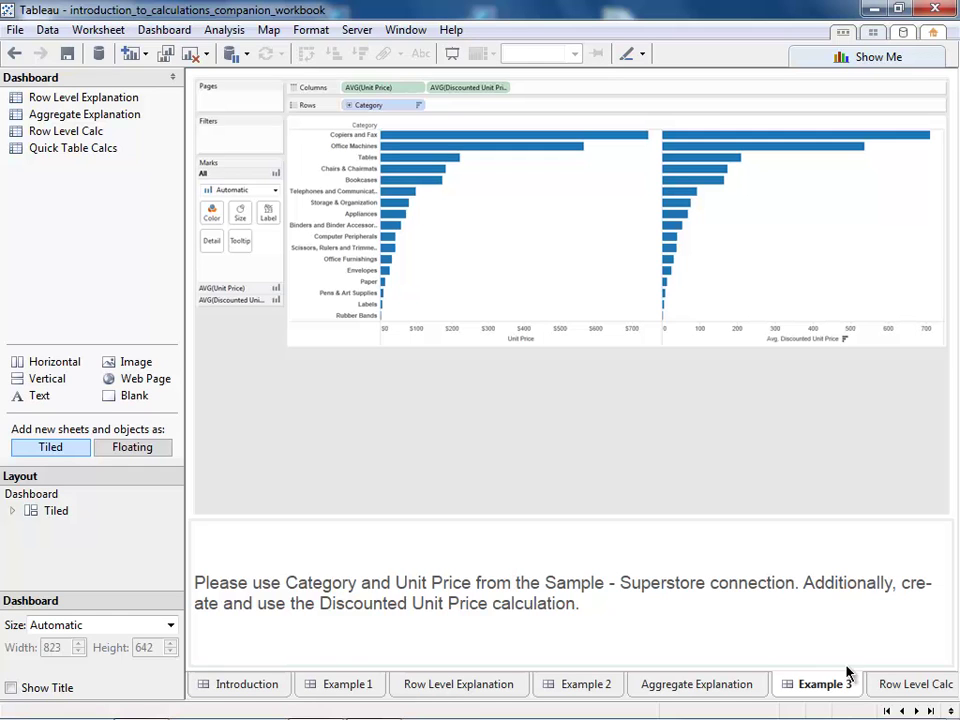
left_click(905, 690)
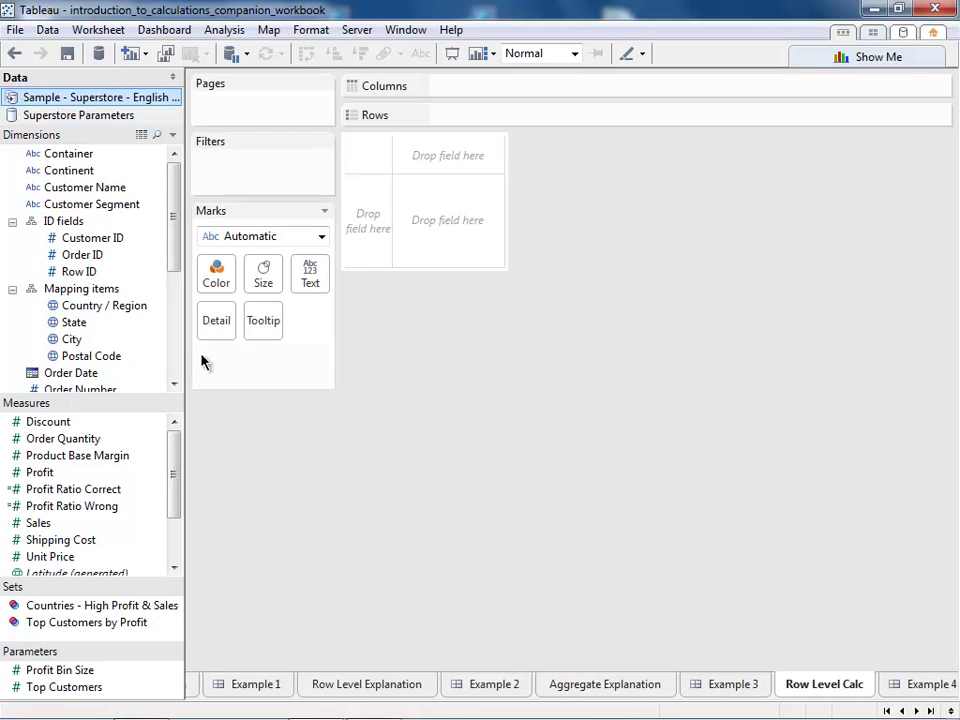
left_click_drag(174, 222, 174, 322)
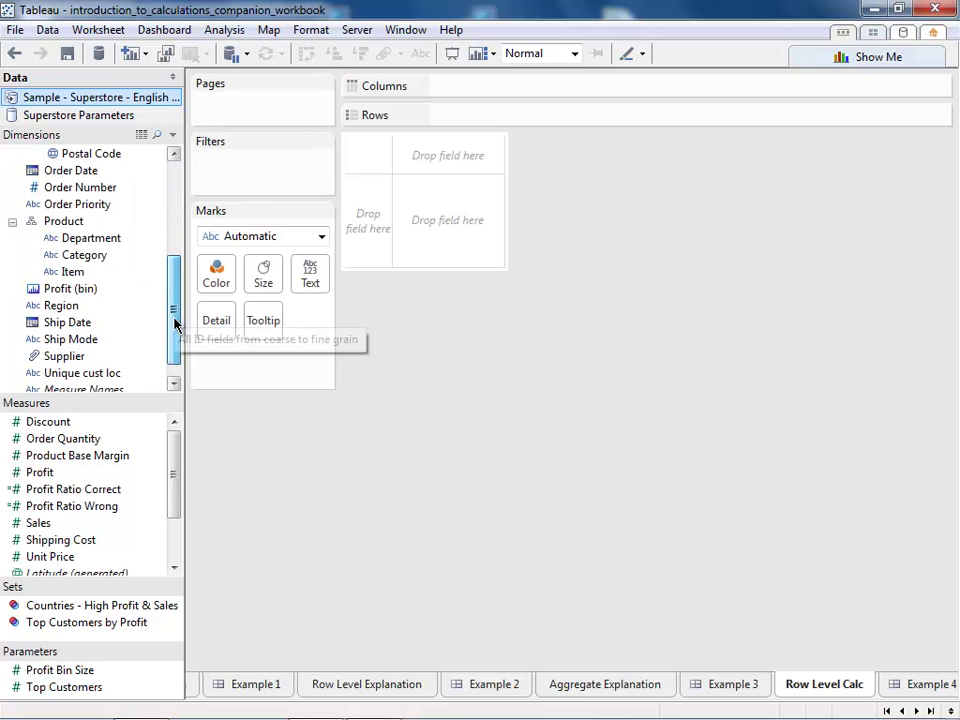
left_click_drag(62, 255, 488, 116)
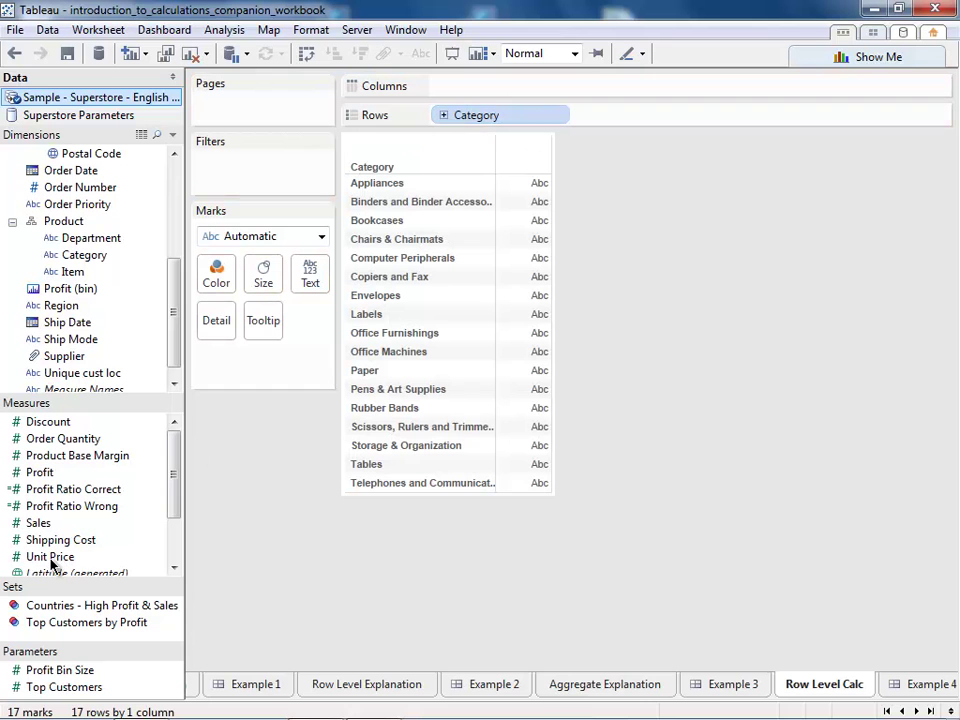
- Plot Unit Price on Columns as bars sorted in descending order with mark labels shown
left_click_drag(52, 566, 508, 88)
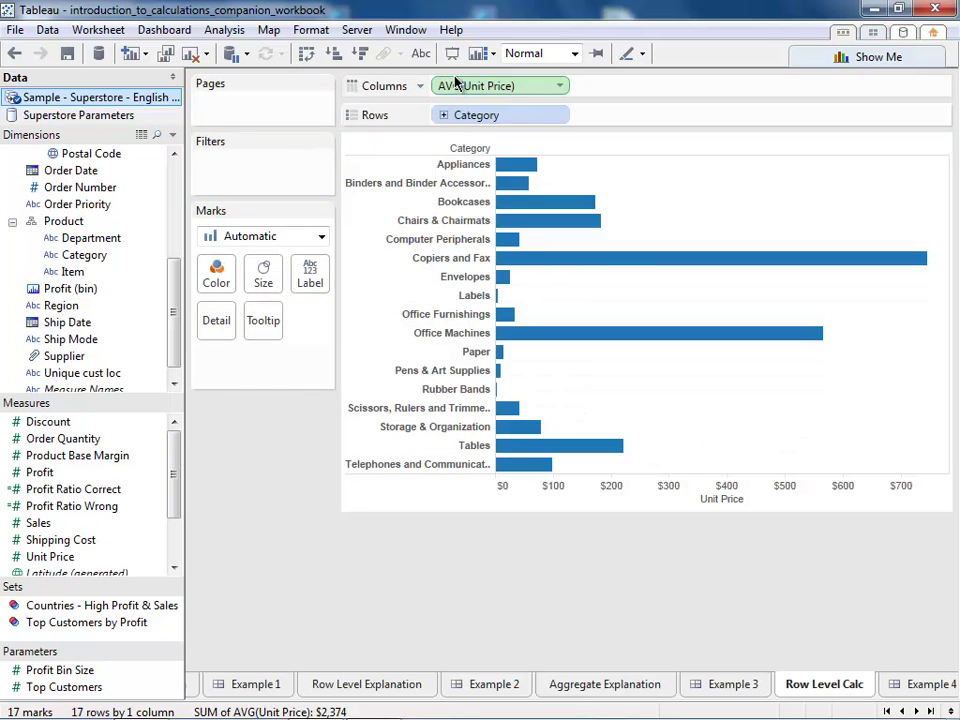
left_click(750, 498)
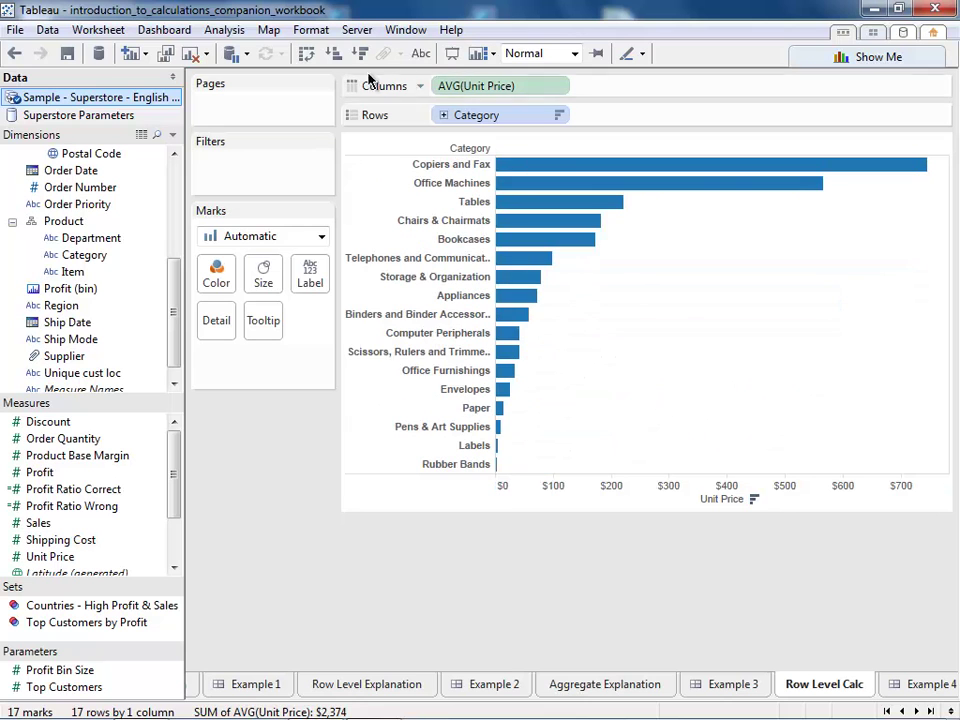
left_click(420, 56)
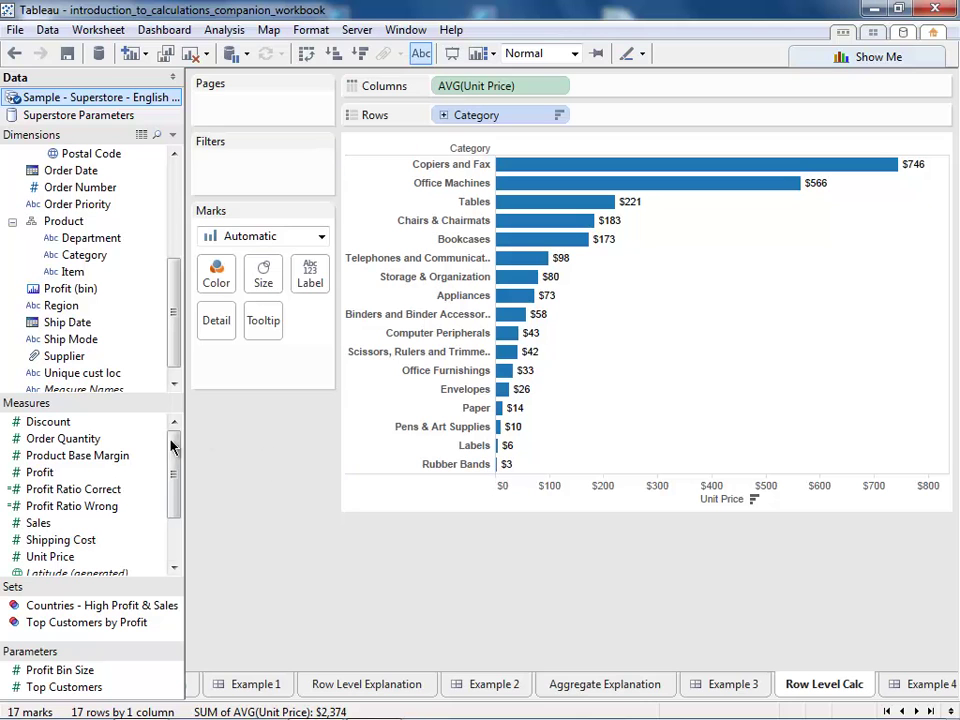
- Open the description of the Discount measure and load its domain to examine the range of values
right_click(62, 424)
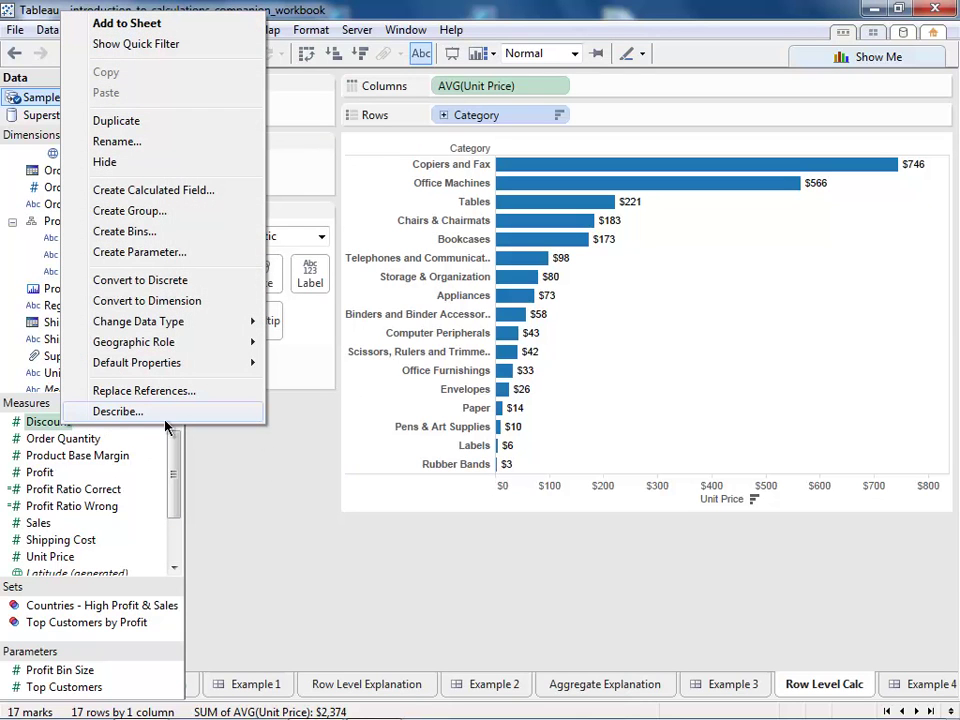
left_click(222, 416)
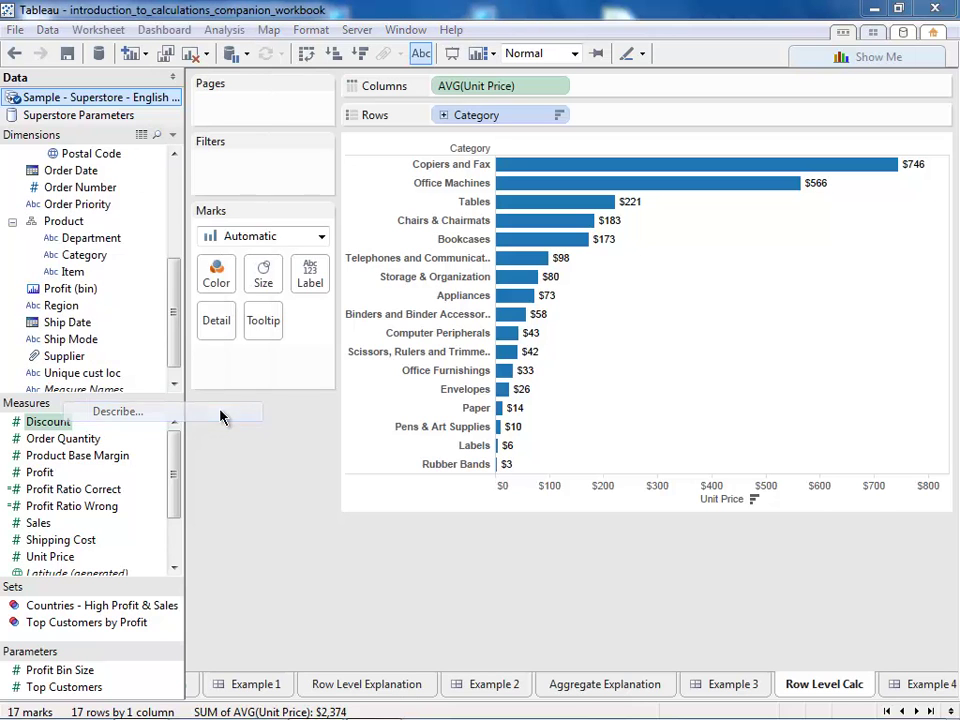
left_click(178, 518)
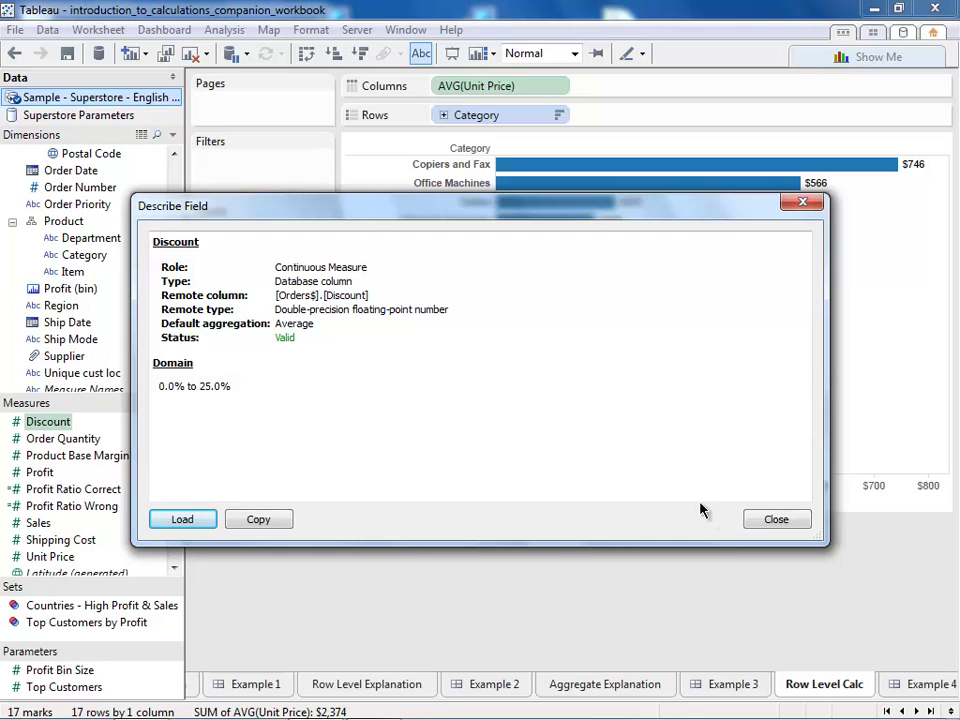
left_click(776, 520)
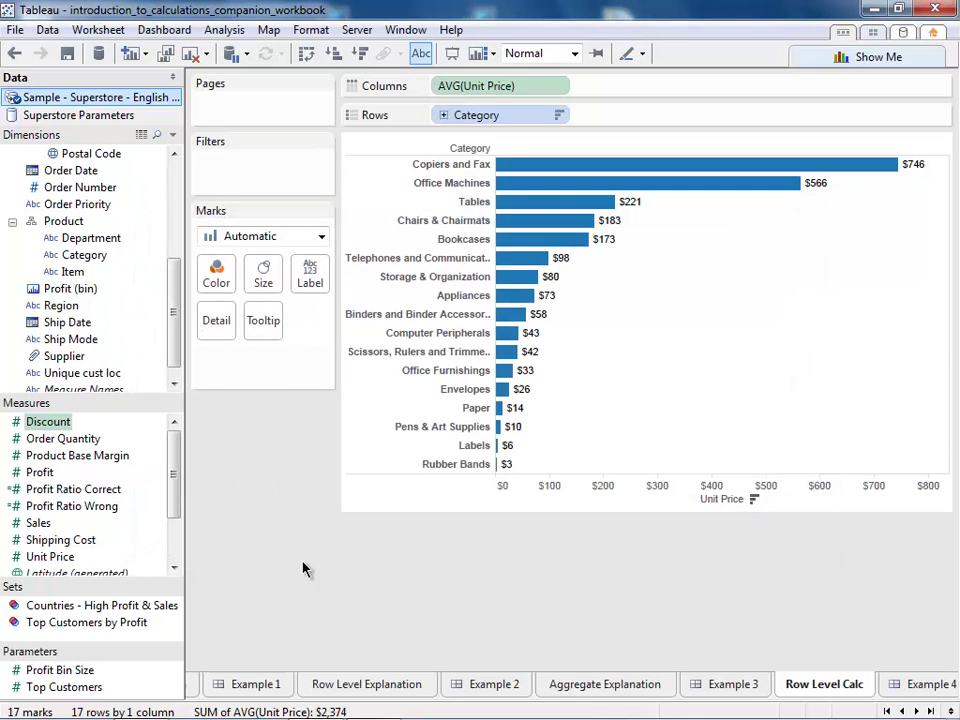
- Create a calculated field from Unit Price with the formula [Unit Price]*(1-[Discount])
right_click(57, 565)
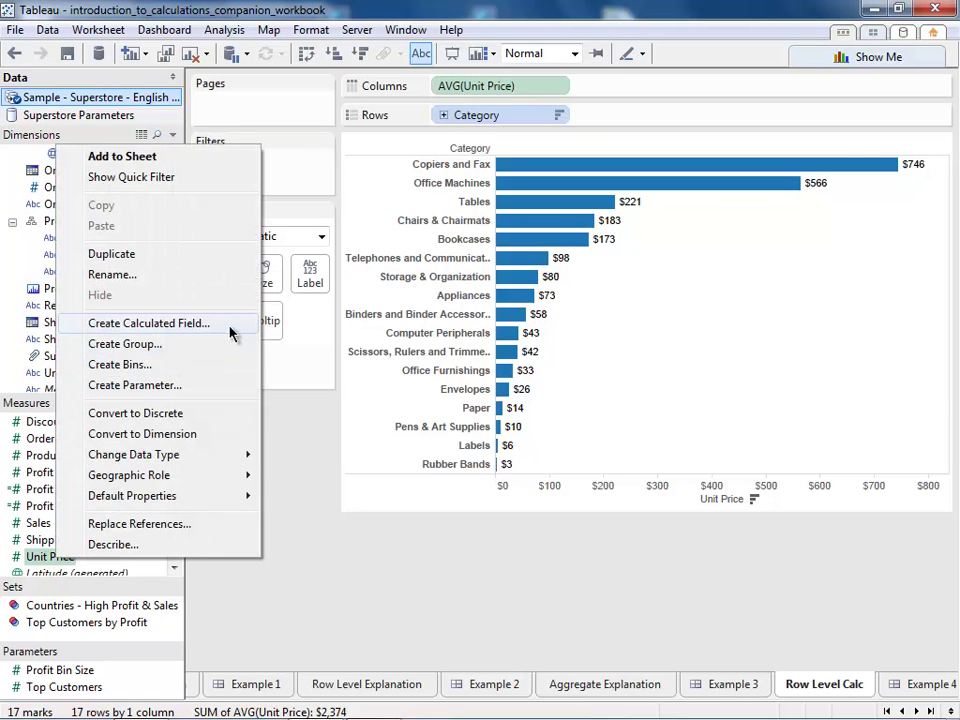
left_click(229, 327)
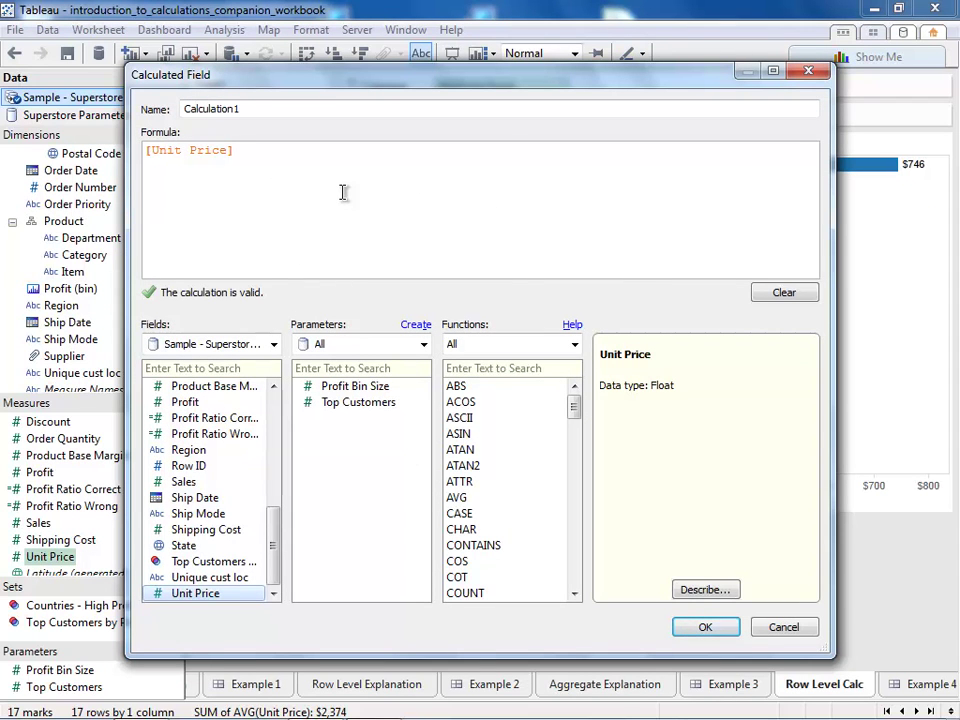
type("*")
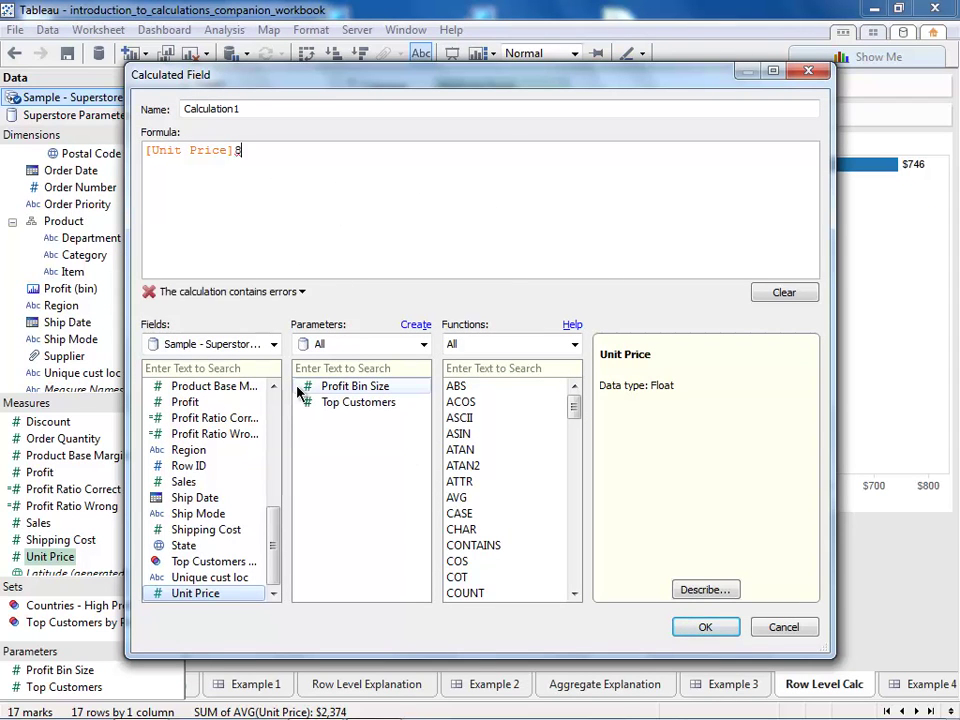
left_click_drag(277, 508, 286, 394)
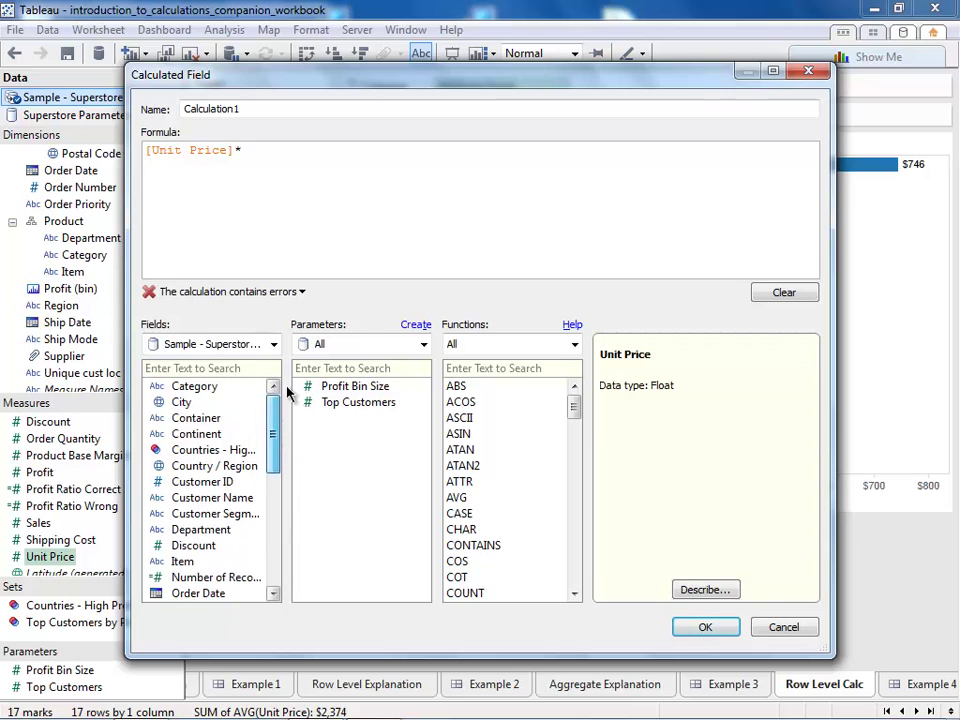
double_click(212, 546)
left_click(190, 150)
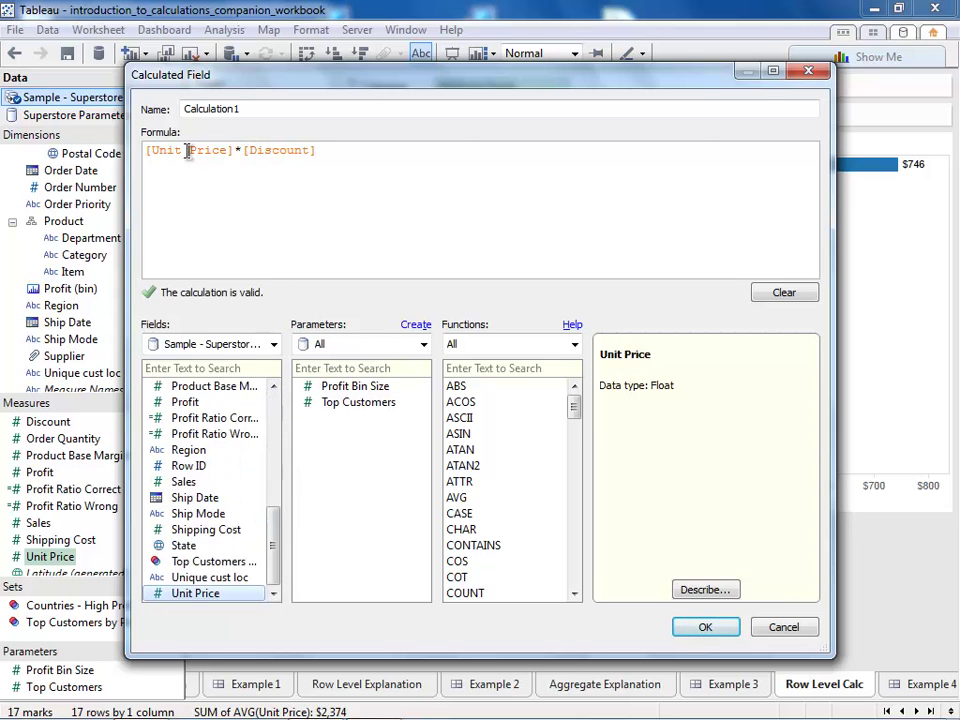
left_click(243, 152)
type("(")
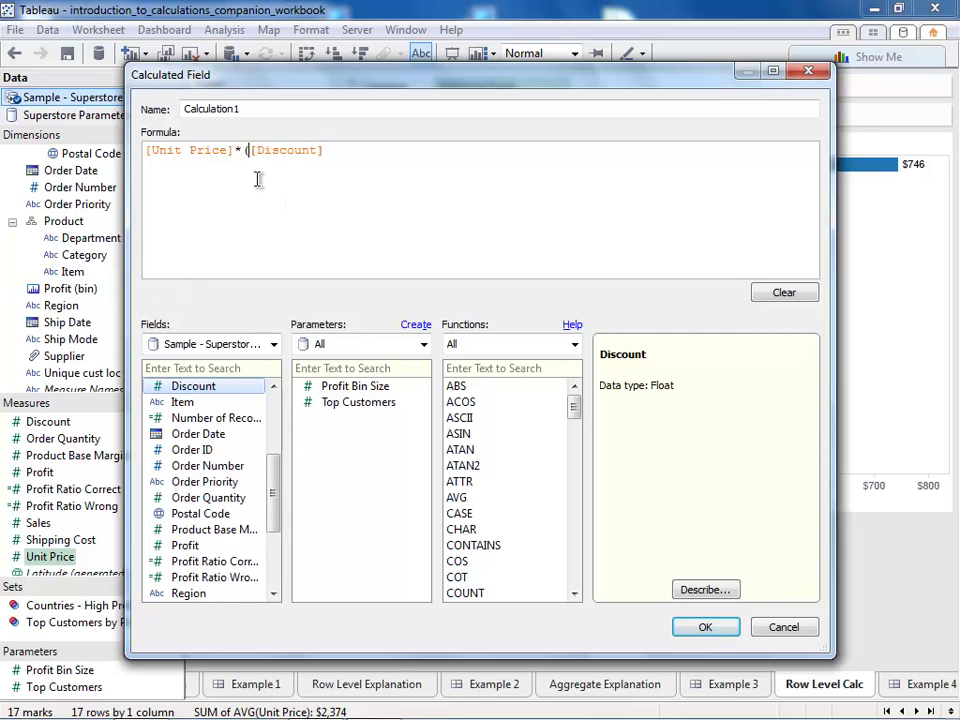
type("1")
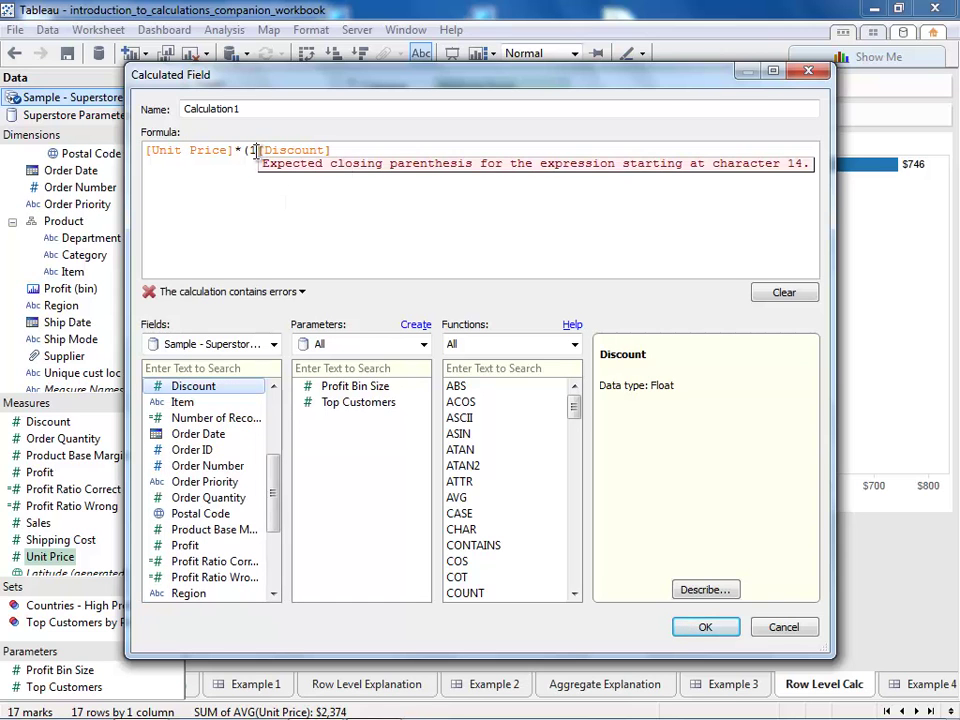
type("-")
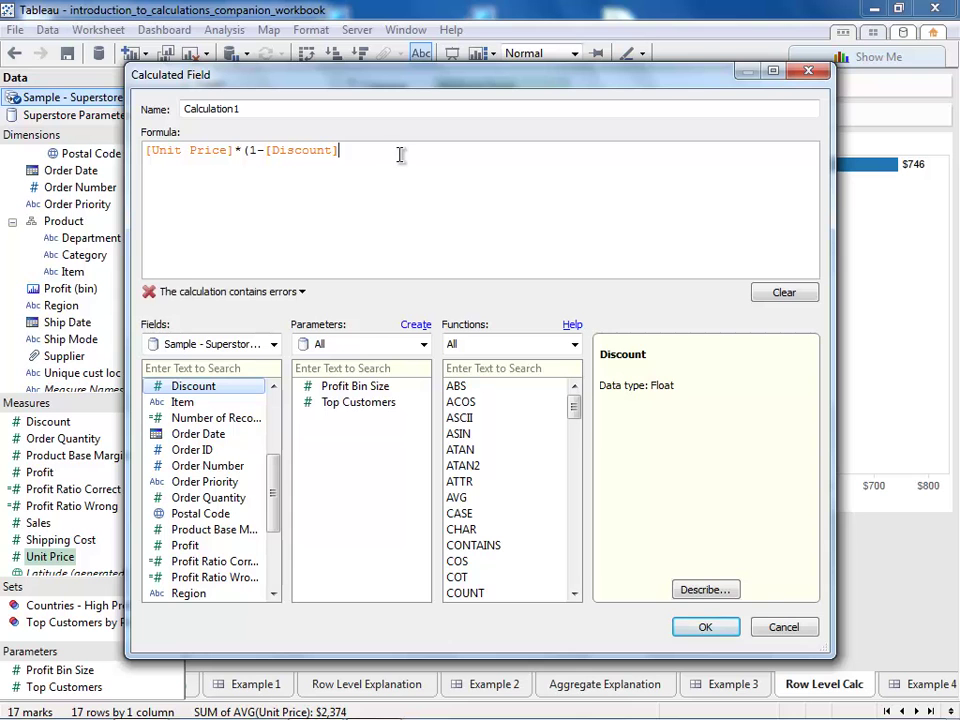
type(")")
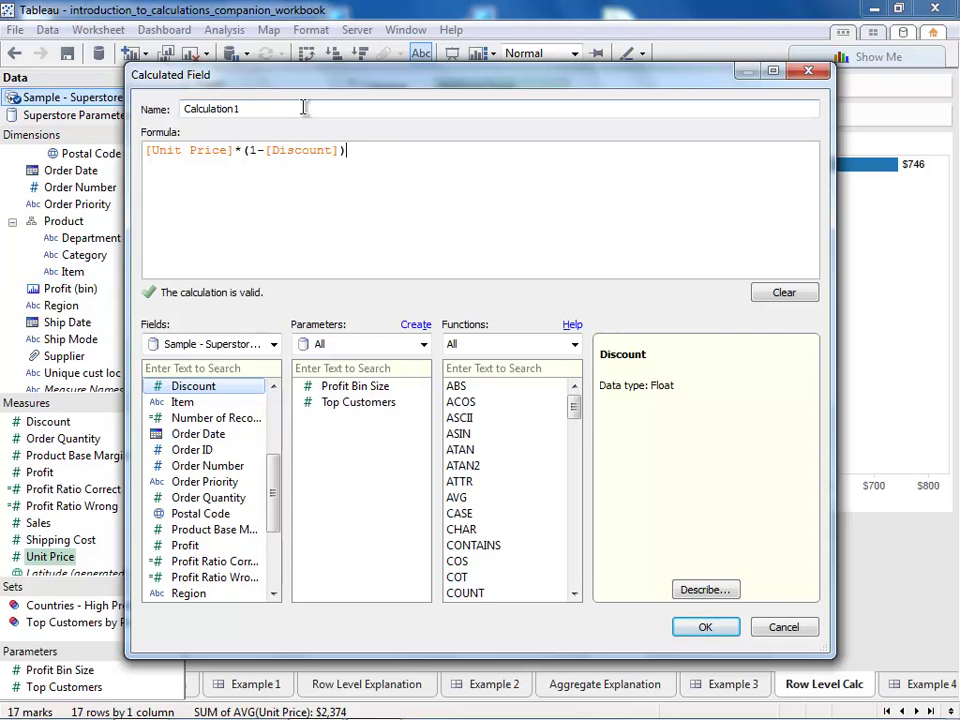
- Name the calculated field Avg Discounted Unit Price and save it
left_click_drag(313, 80, 337, 199)
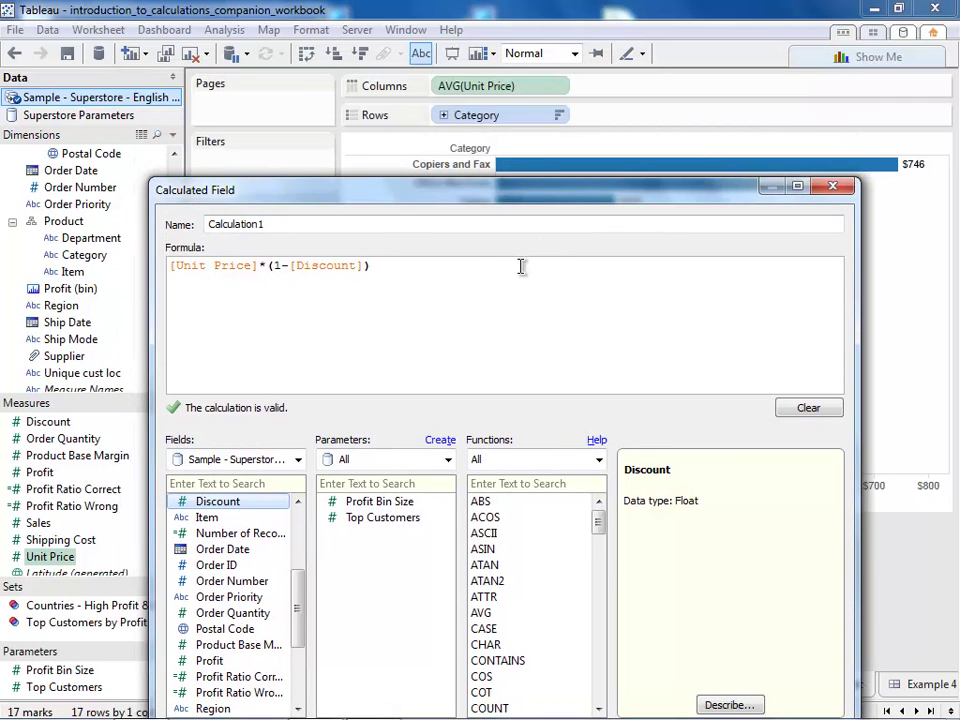
left_click_drag(317, 222, 197, 229)
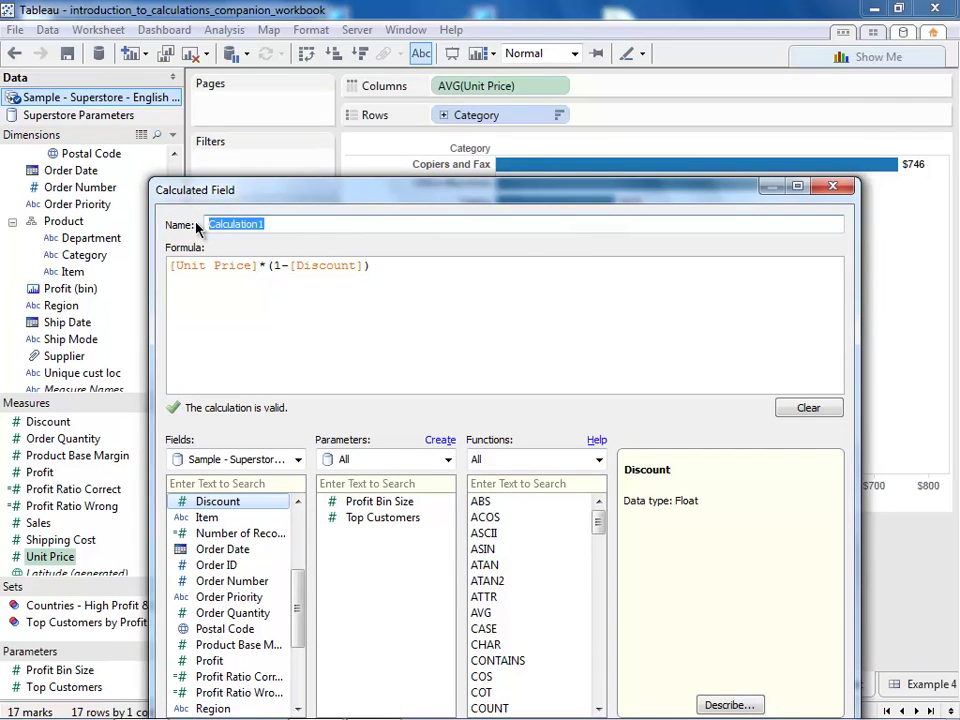
type("Avg Discounted Unit Price")
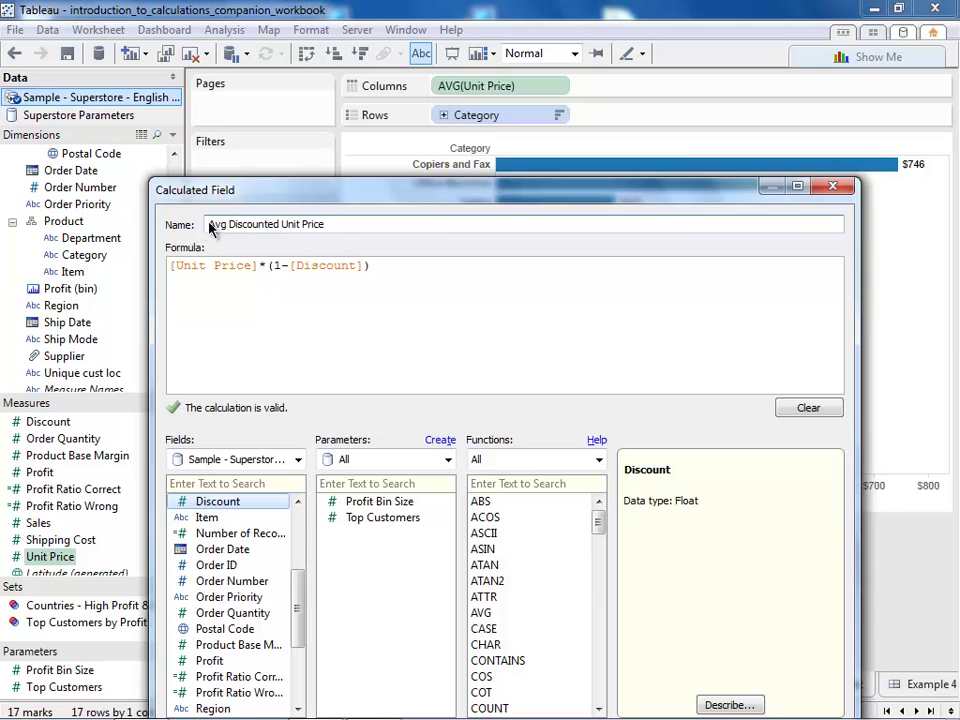
left_click_drag(339, 195, 349, 103)
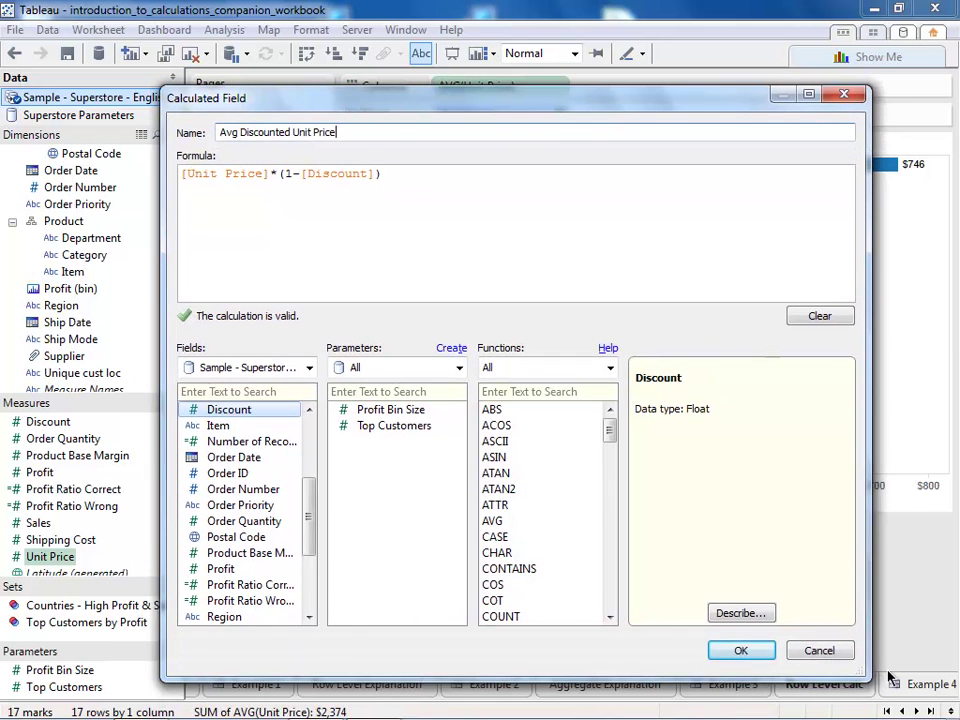
left_click(760, 652)
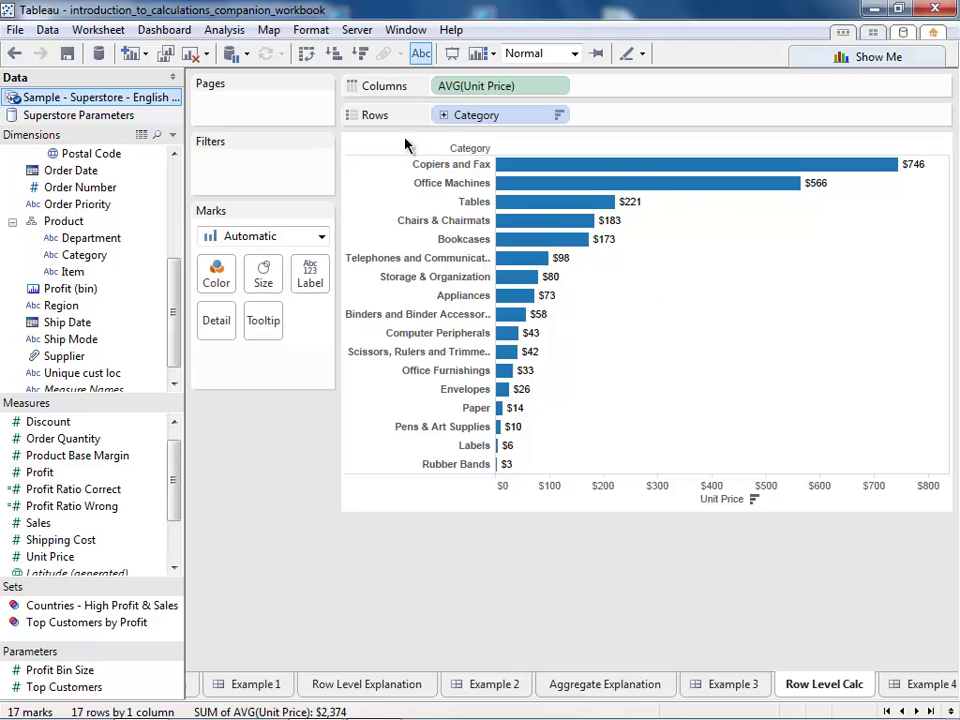
- Add Avg Discounted Unit Price to Columns after Unit Price and aggregate it as an average
mouse_move(171, 491)
left_mouse_down()
mouse_move(173, 510)
mouse_move(171, 480)
left_mouse_up()
left_click_drag(162, 421, 645, 88)
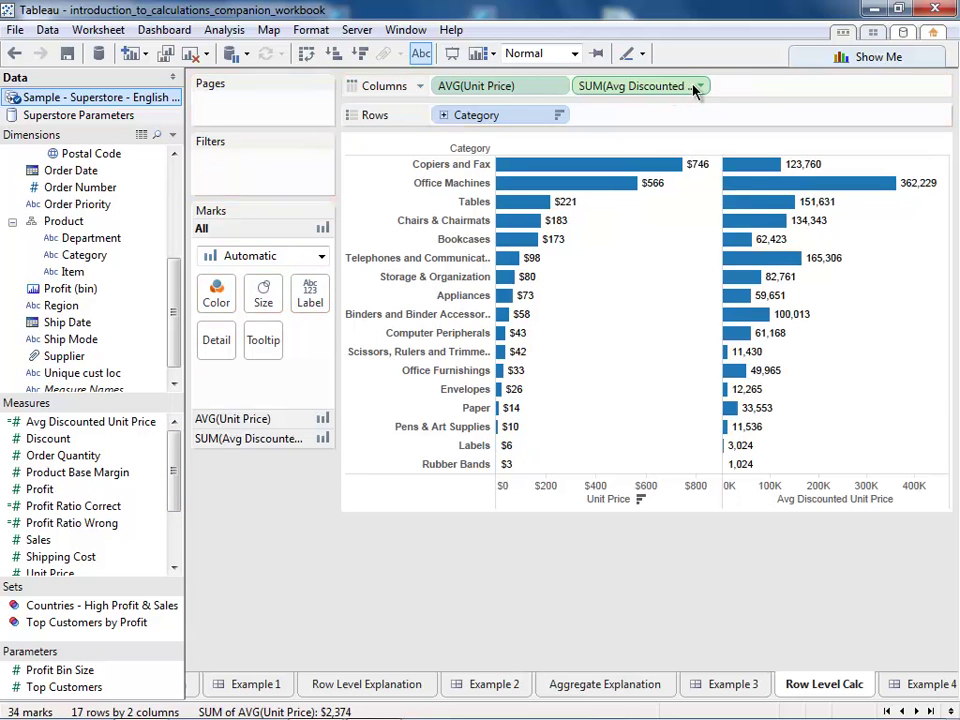
left_click(700, 87)
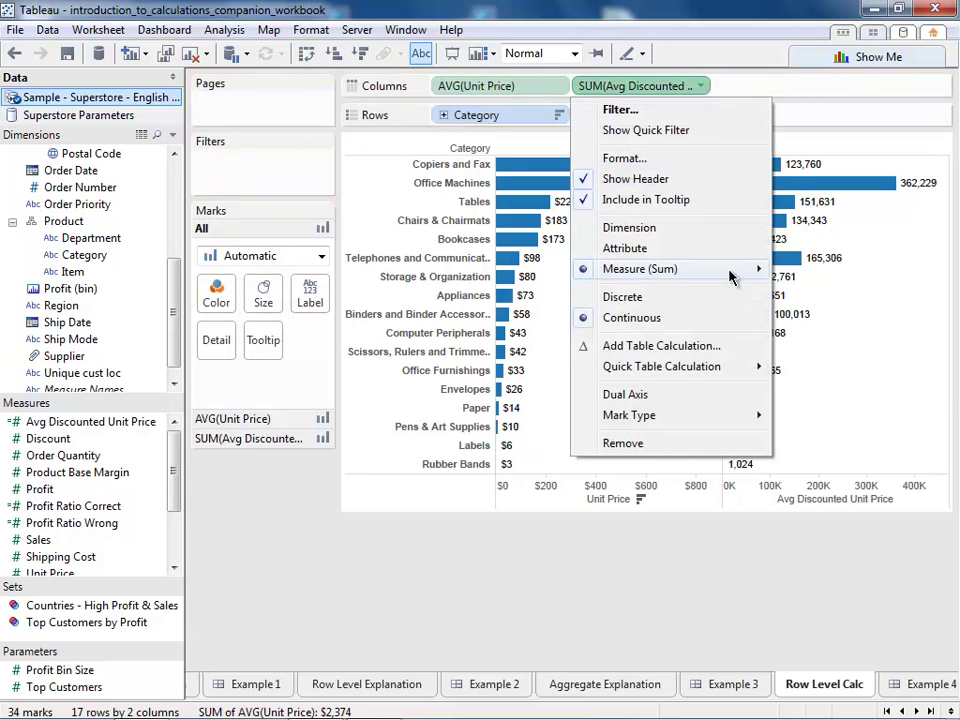
mouse_move(728, 277)
left_click(806, 287)
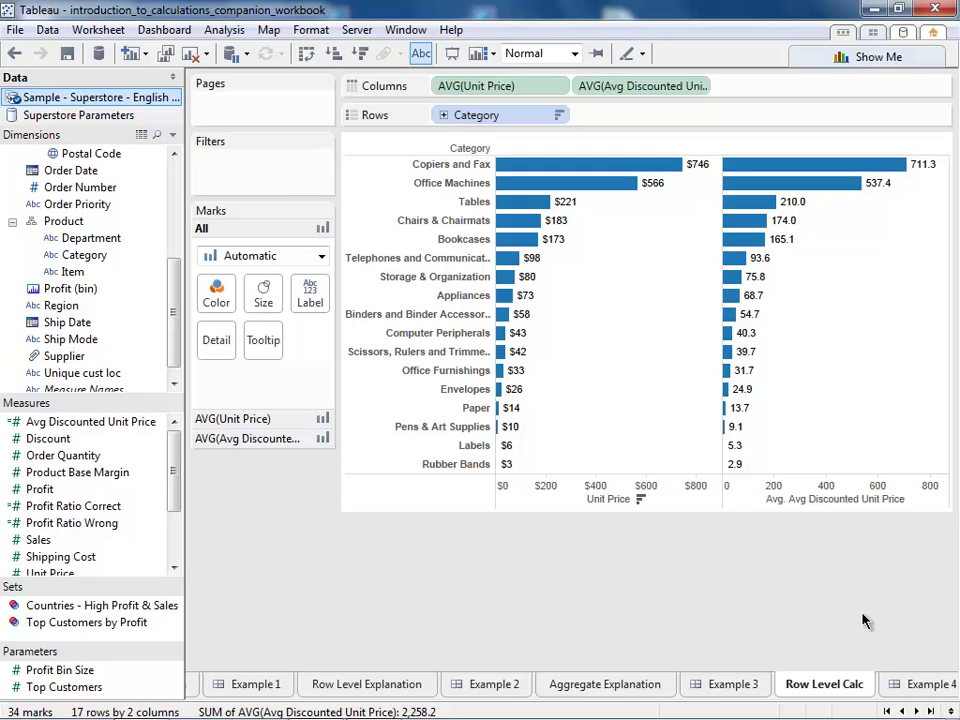
- Check the Example 4 dashboard, and on the Quick Table Calcs worksheet plot Sales on Rows against continuous months of Order Date on Columns
left_click(897, 687)
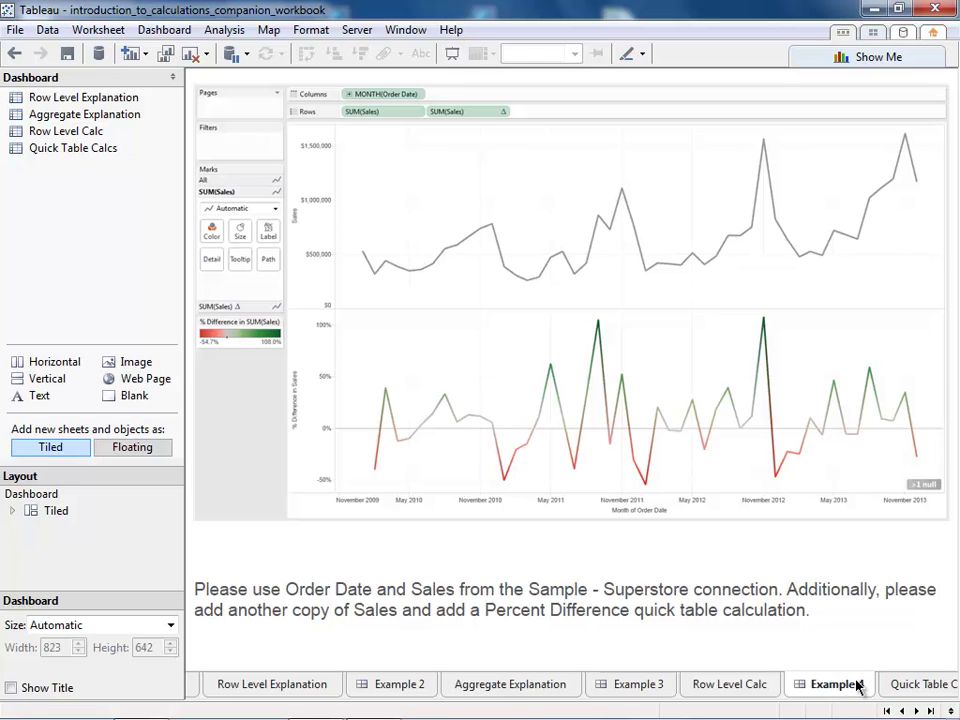
left_click(918, 688)
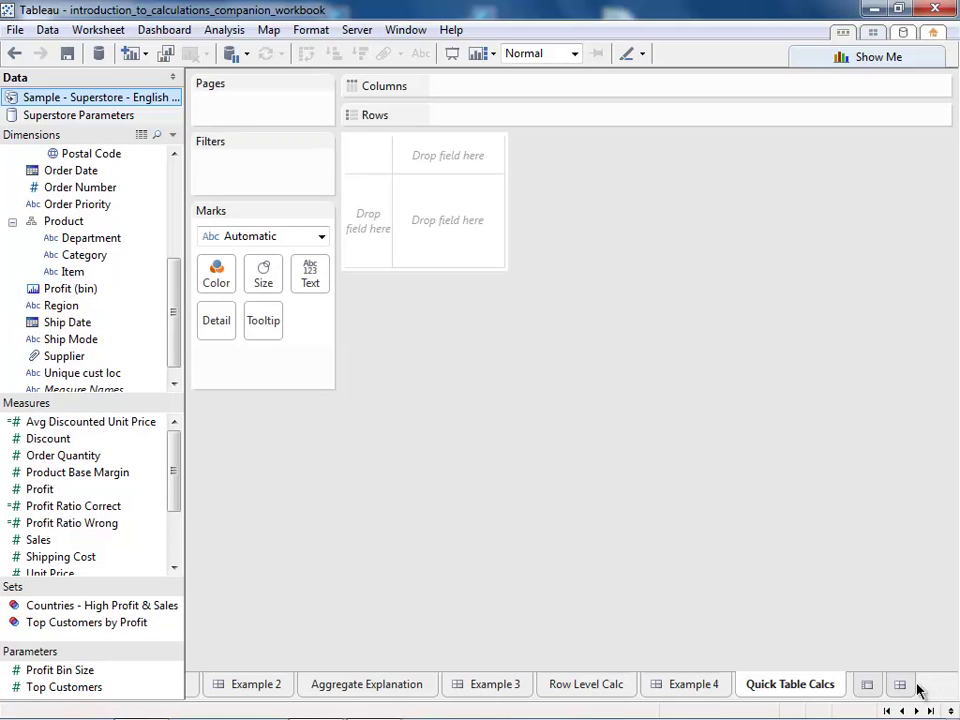
left_click_drag(122, 170, 484, 95)
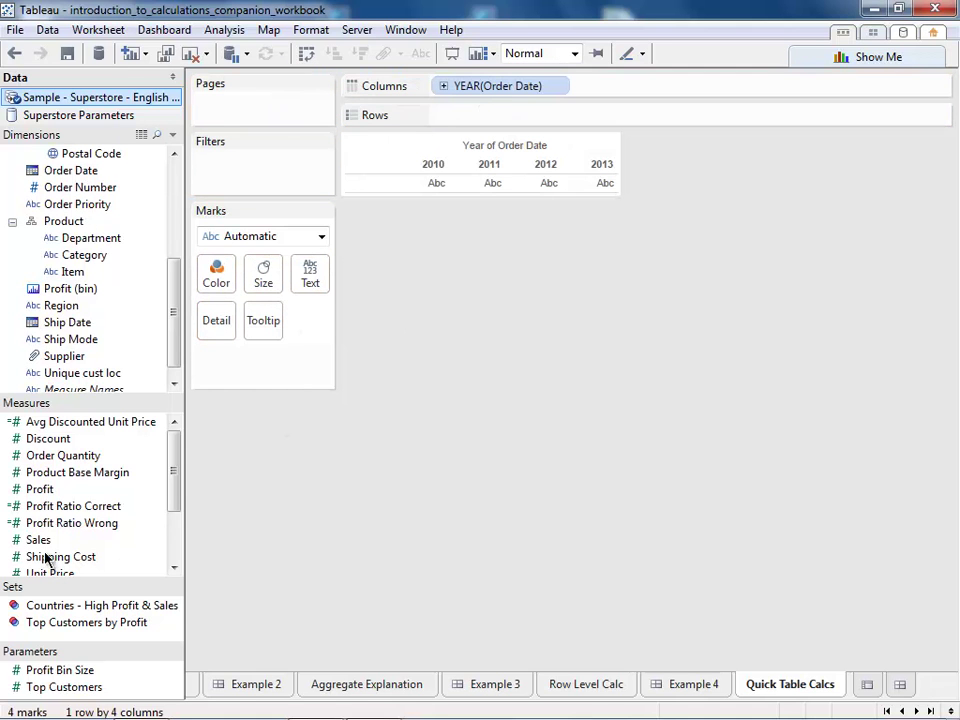
left_click_drag(43, 540, 514, 124)
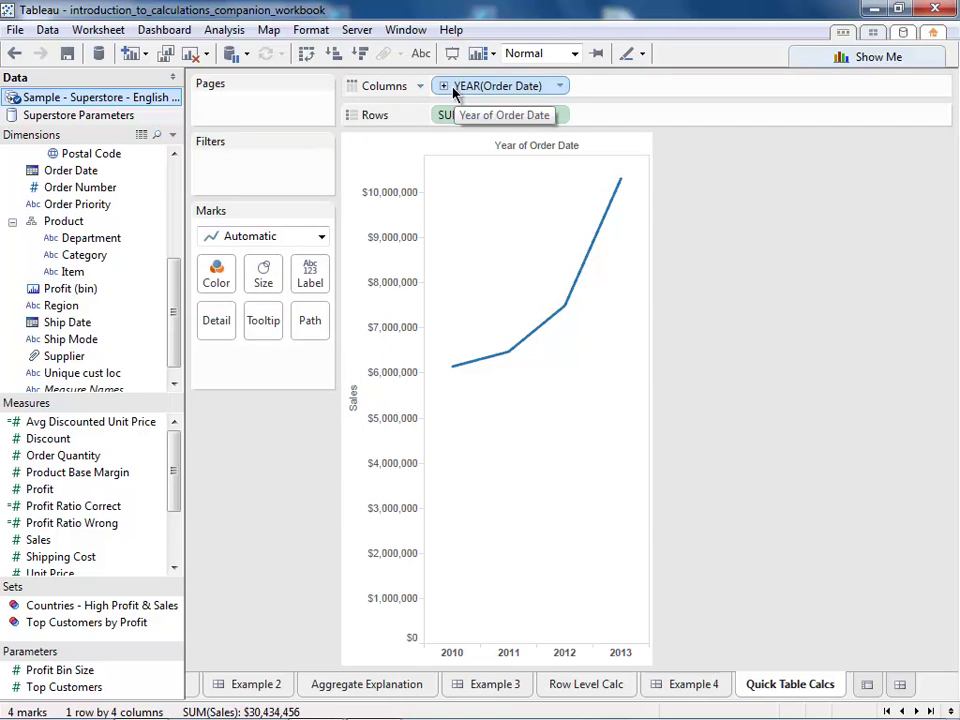
left_click(561, 87)
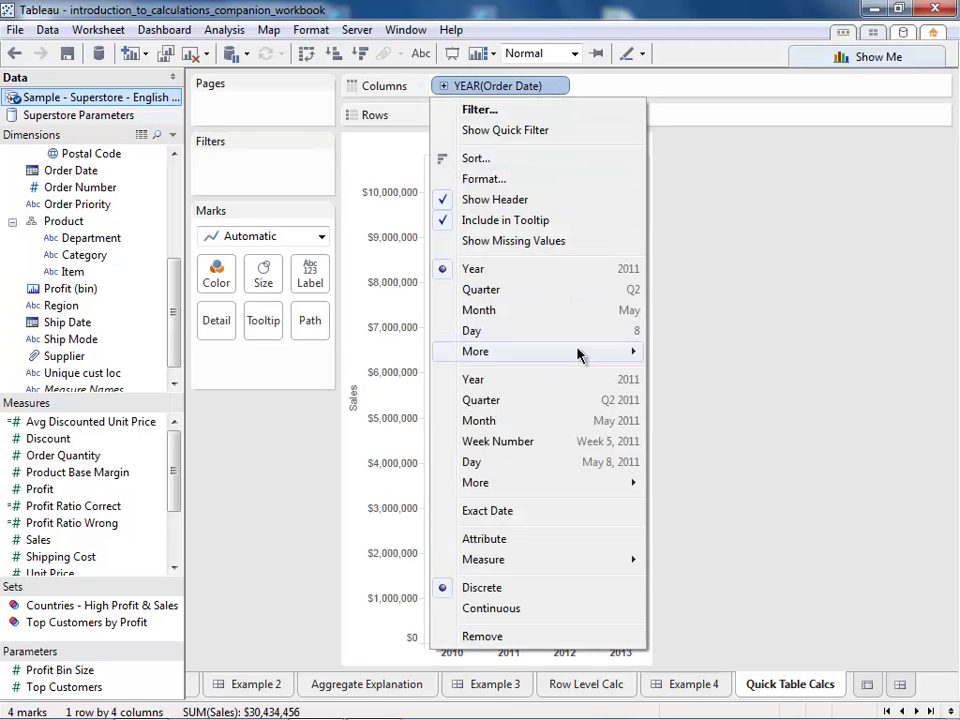
left_click(630, 426)
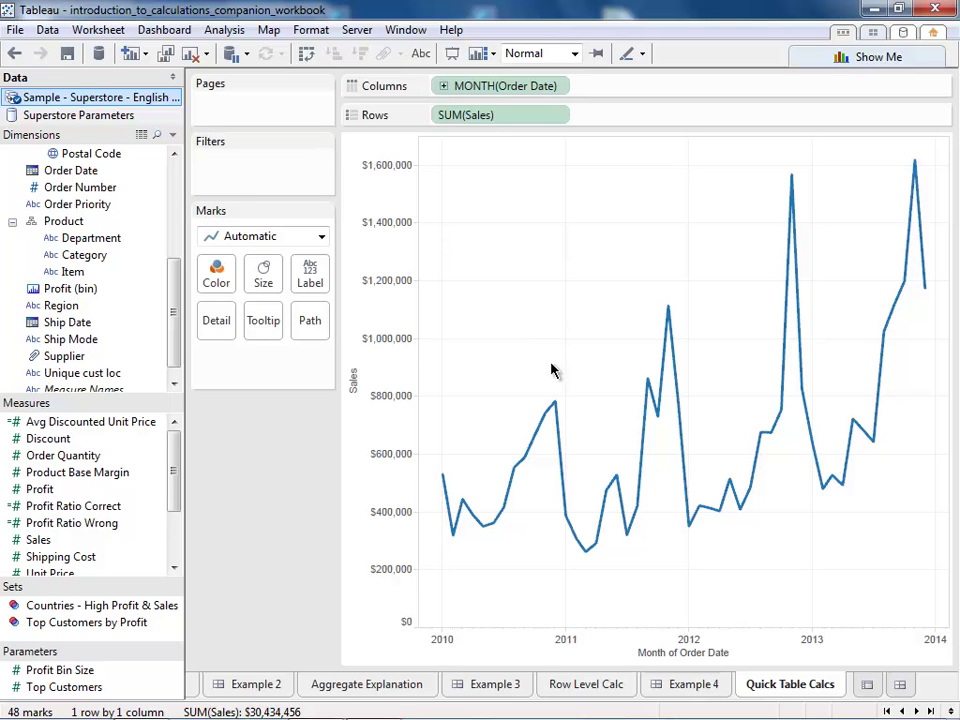
left_click_drag(745, 424, 782, 446)
left_click(786, 454)
mouse_move(830, 483)
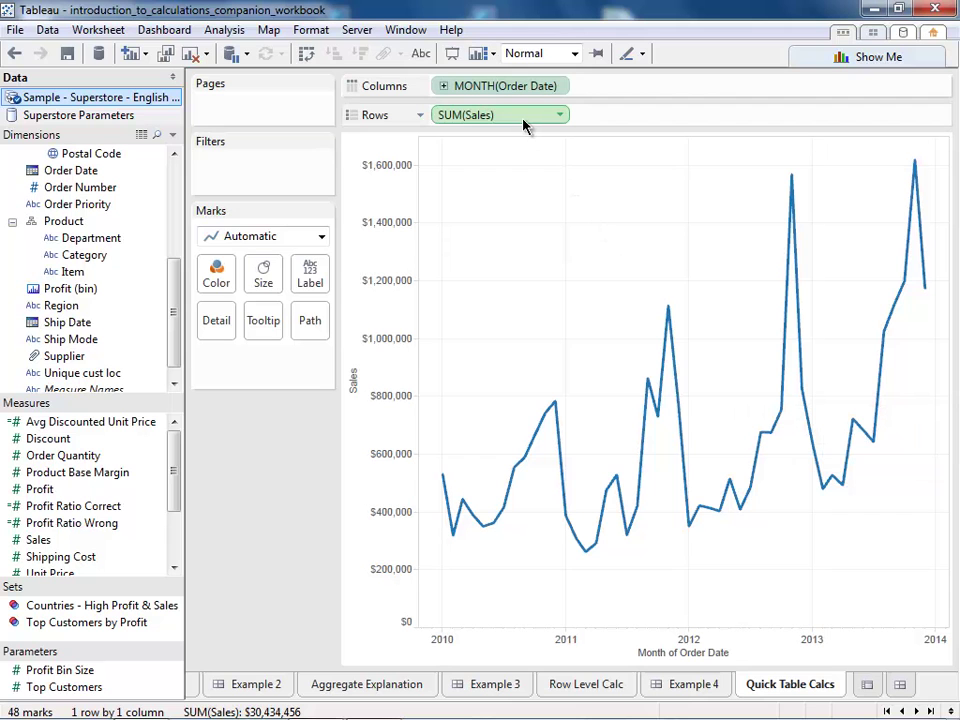
- Place a second copy of SUM(Sales) on Rows beside the first and open the copy's options
left_click_drag(493, 122, 657, 118)
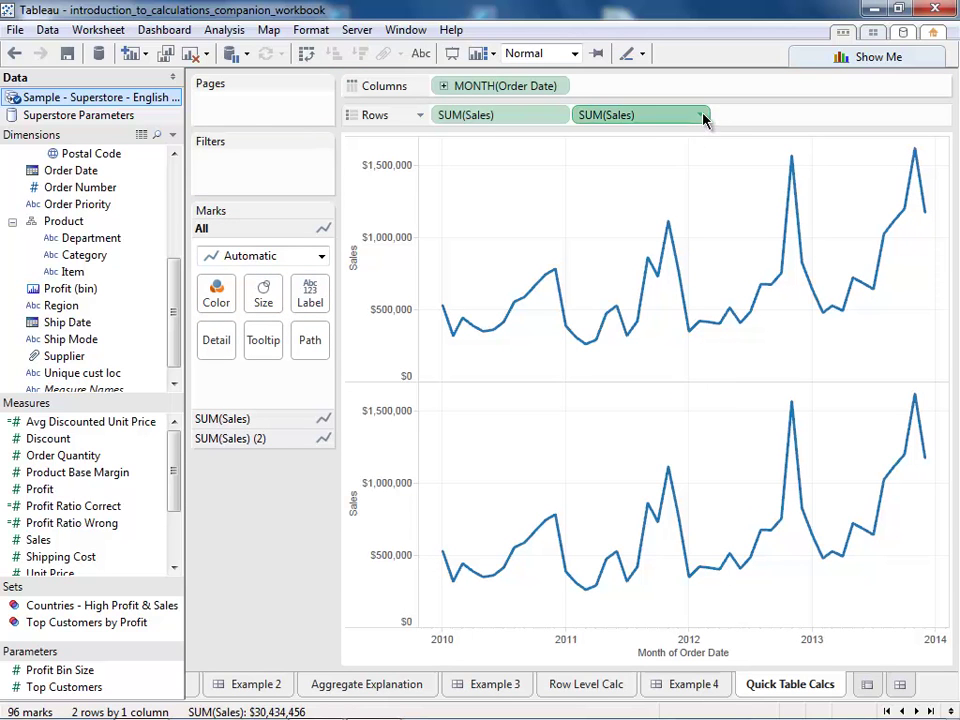
left_click(703, 117)
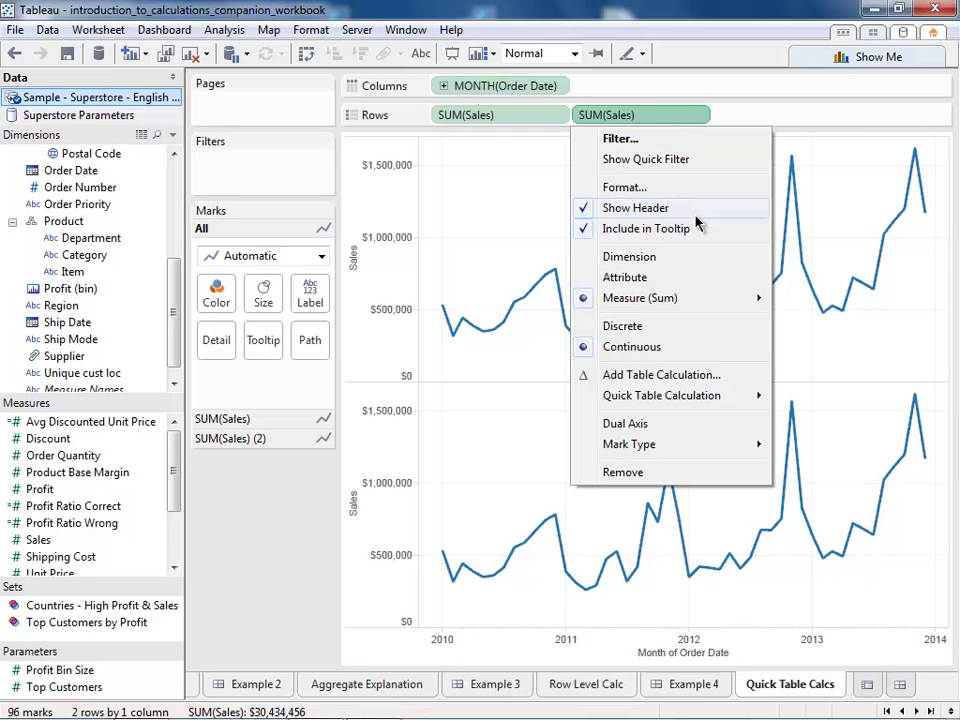